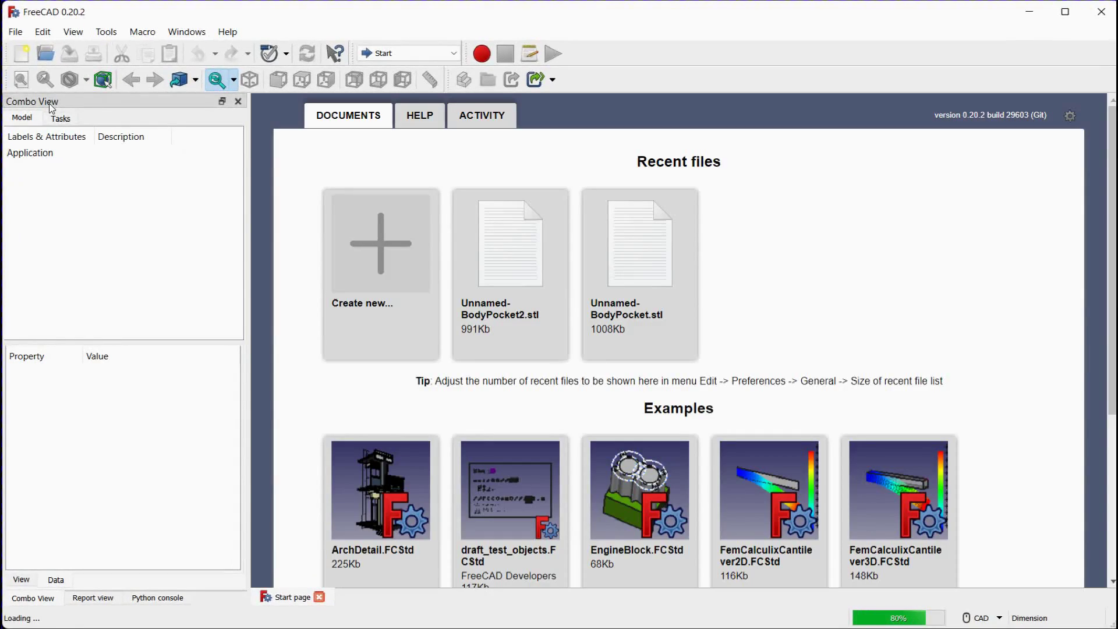
- Choose Part Design from the workbench list
left_click(389, 53)
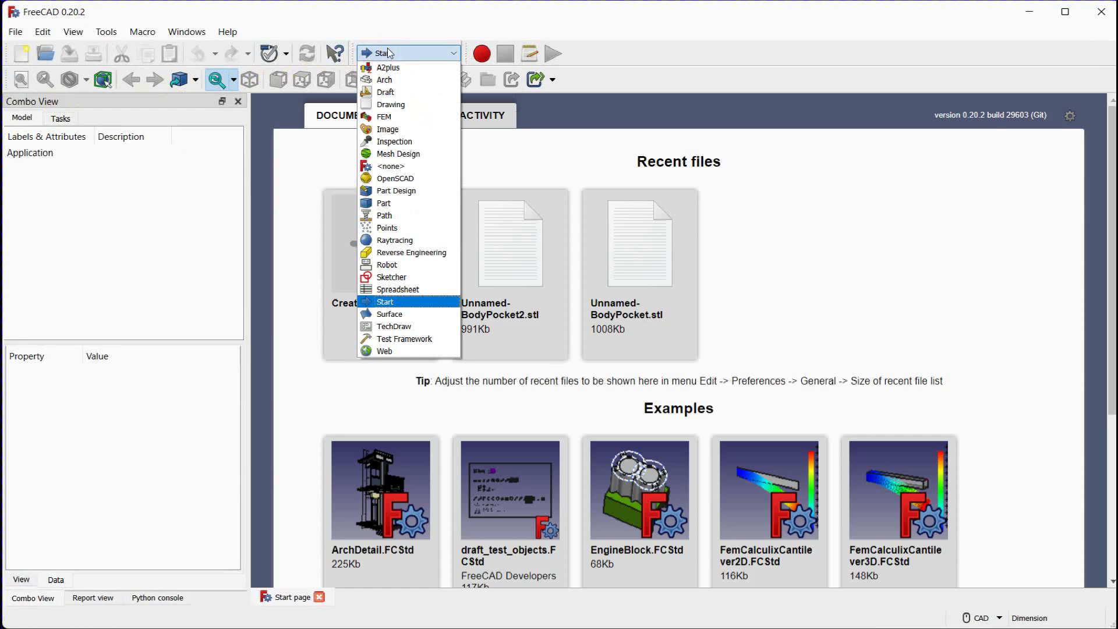
left_click(395, 190)
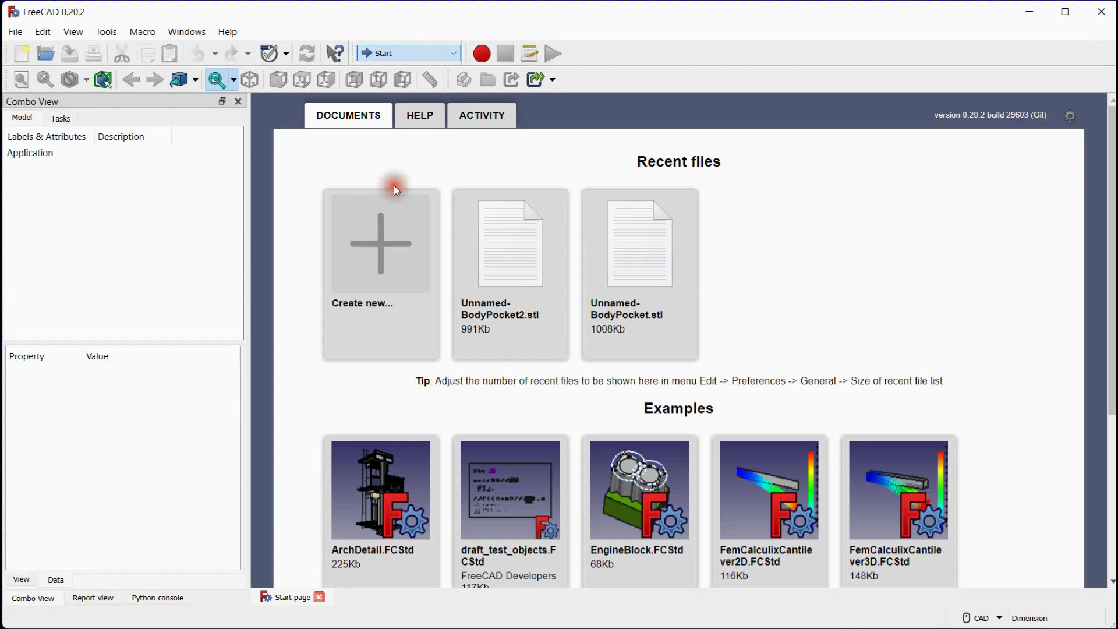
- Create a new document containing an empty Body
left_click(20, 55)
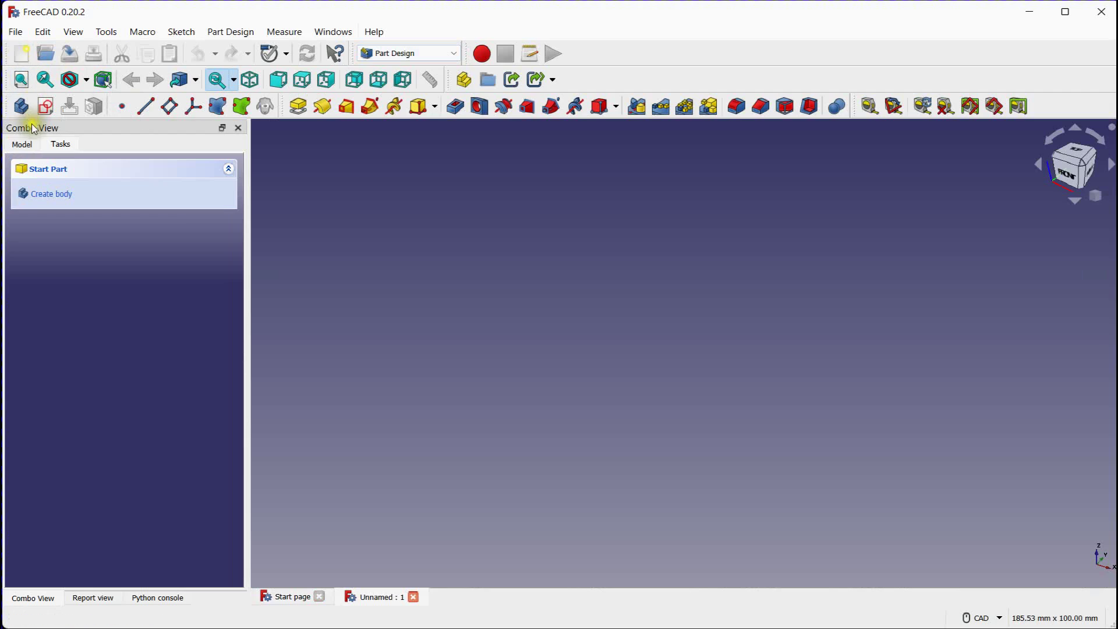
left_click(21, 106)
left_click(23, 143)
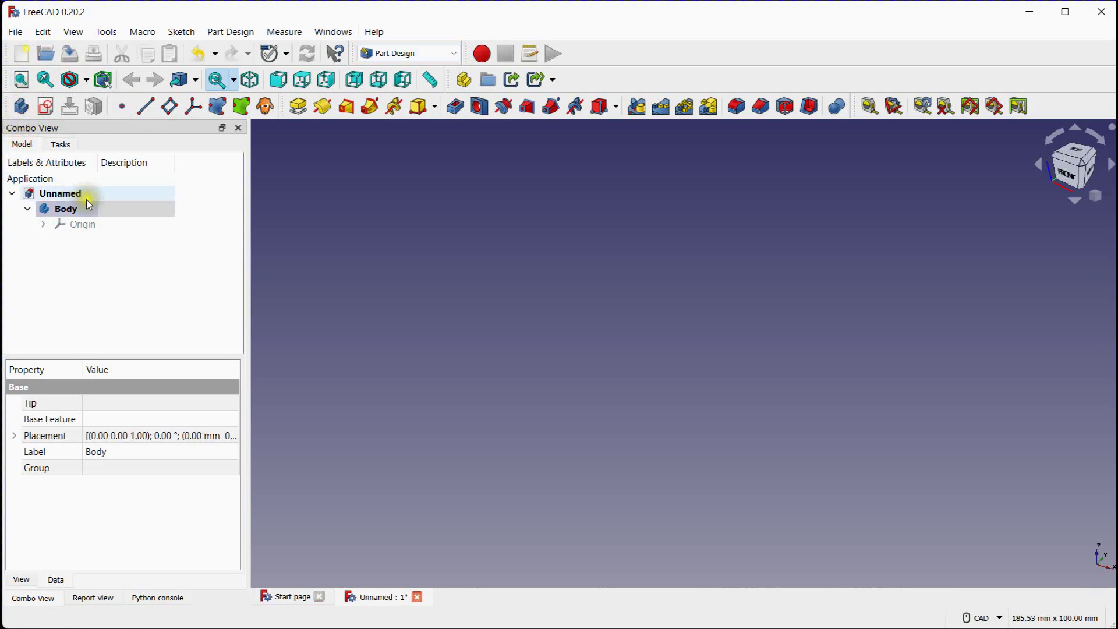
- Add an additive box 50 mm long, 10 mm wide and 10 mm high to the body
left_click(421, 109)
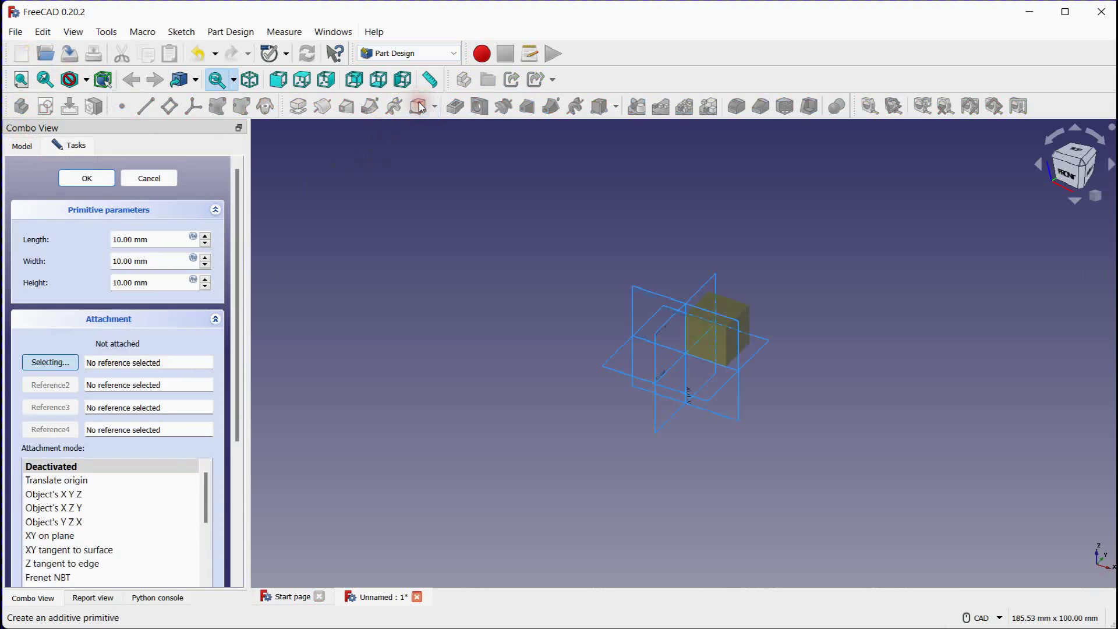
scroll(771, 255, "up", 5)
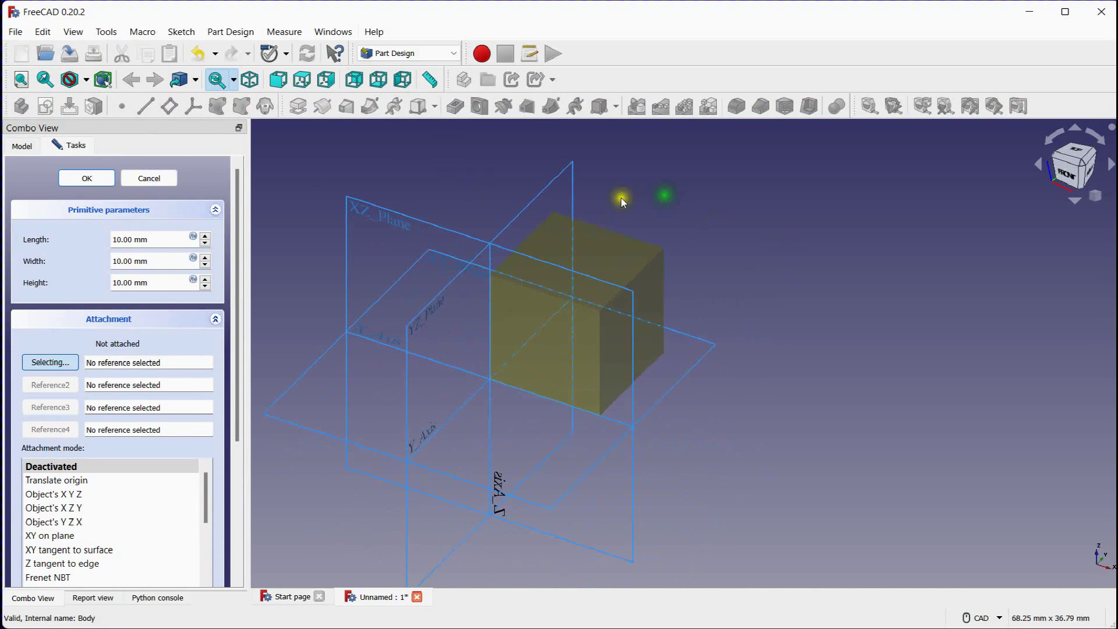
left_click(152, 239)
scroll(151, 240, "up", 20)
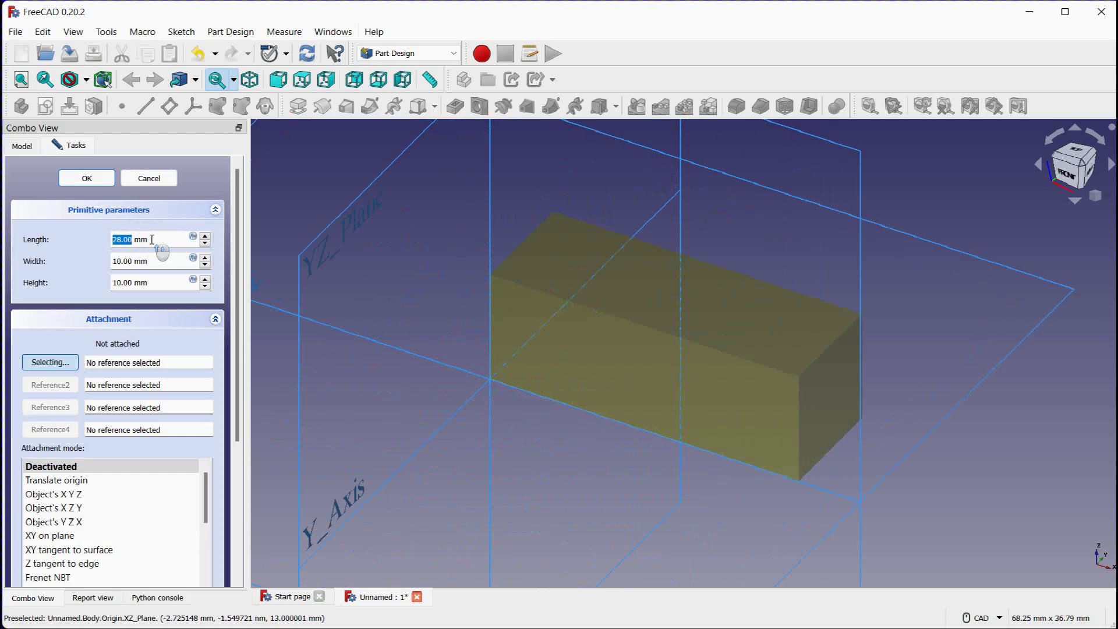
scroll(151, 239, "up", 6)
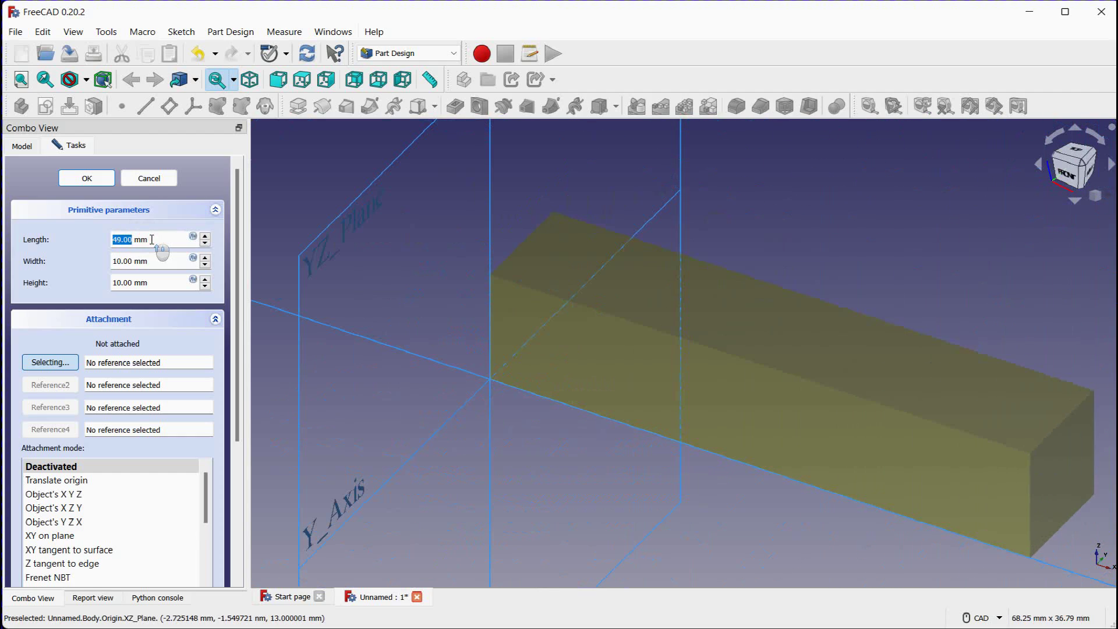
scroll(385, 230, "down", 4)
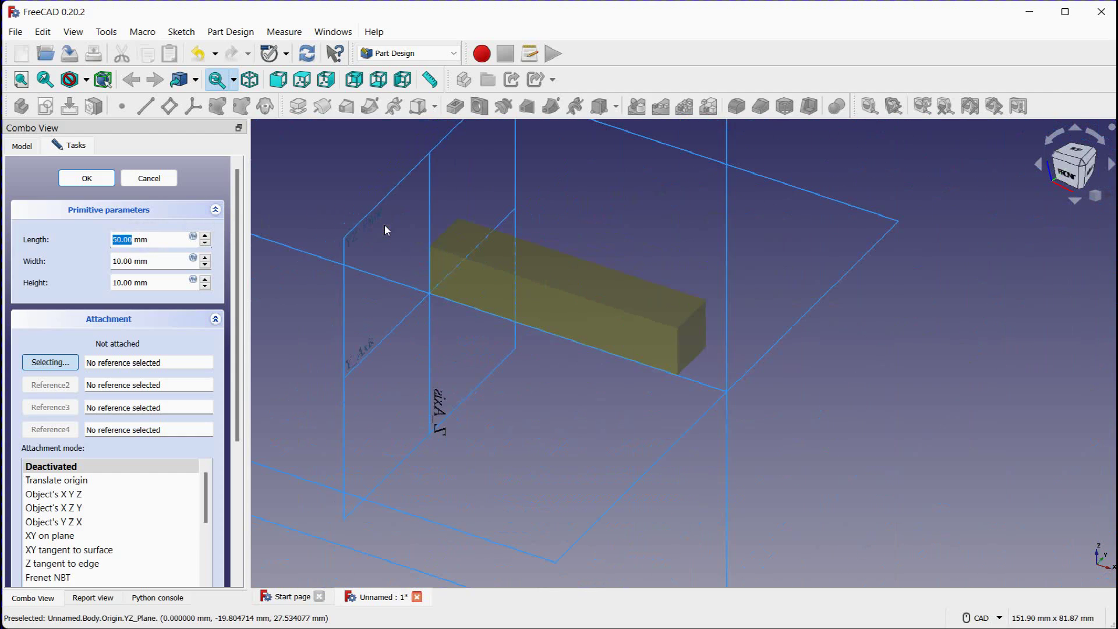
left_click(87, 178)
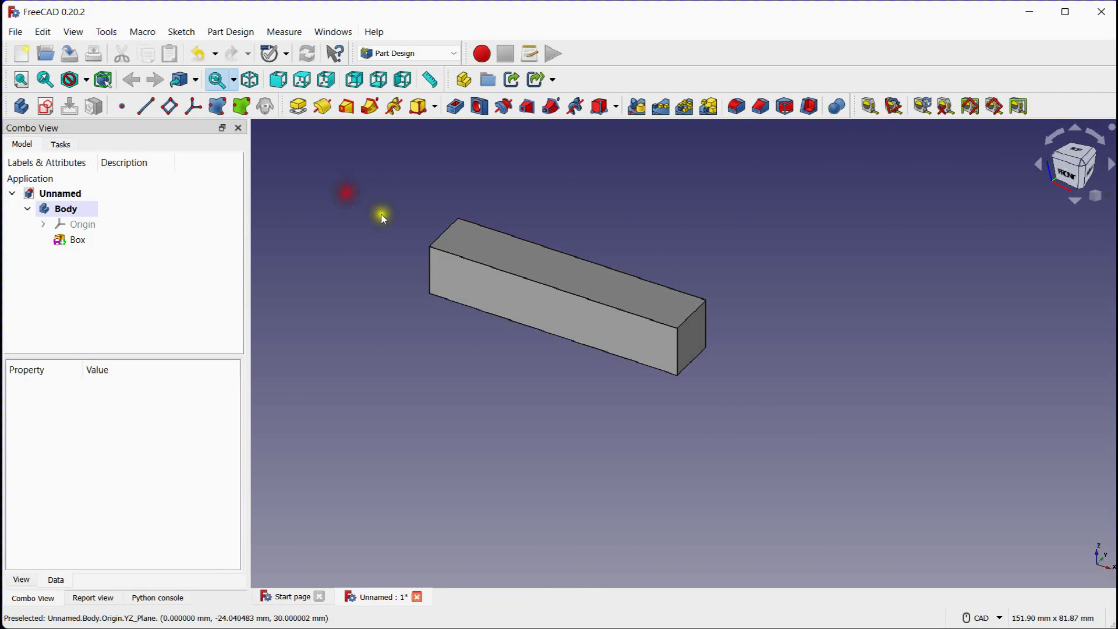
- Bevel the box's long top edge with an 8 mm chamfer
scroll(383, 219, "up", 4)
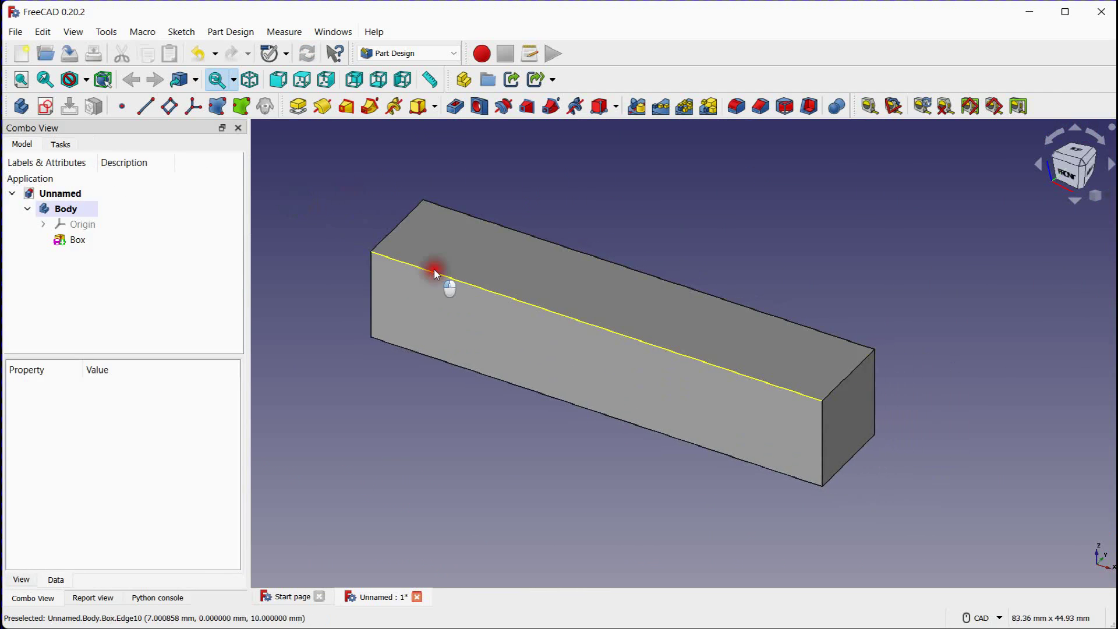
left_click(436, 272)
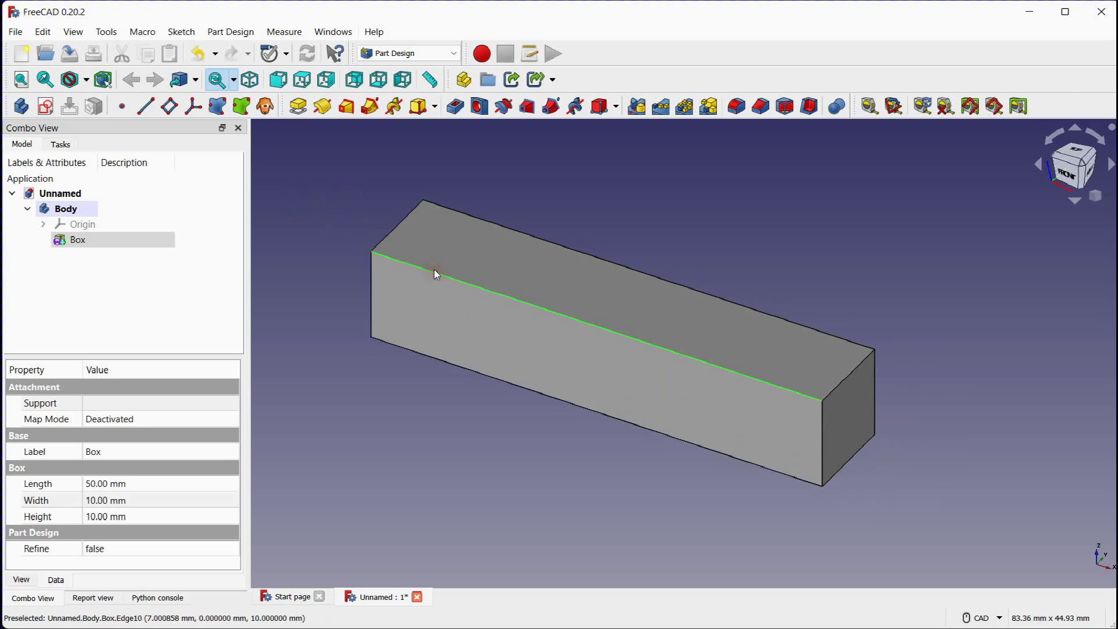
left_click(760, 106)
scroll(119, 428, "up", 7)
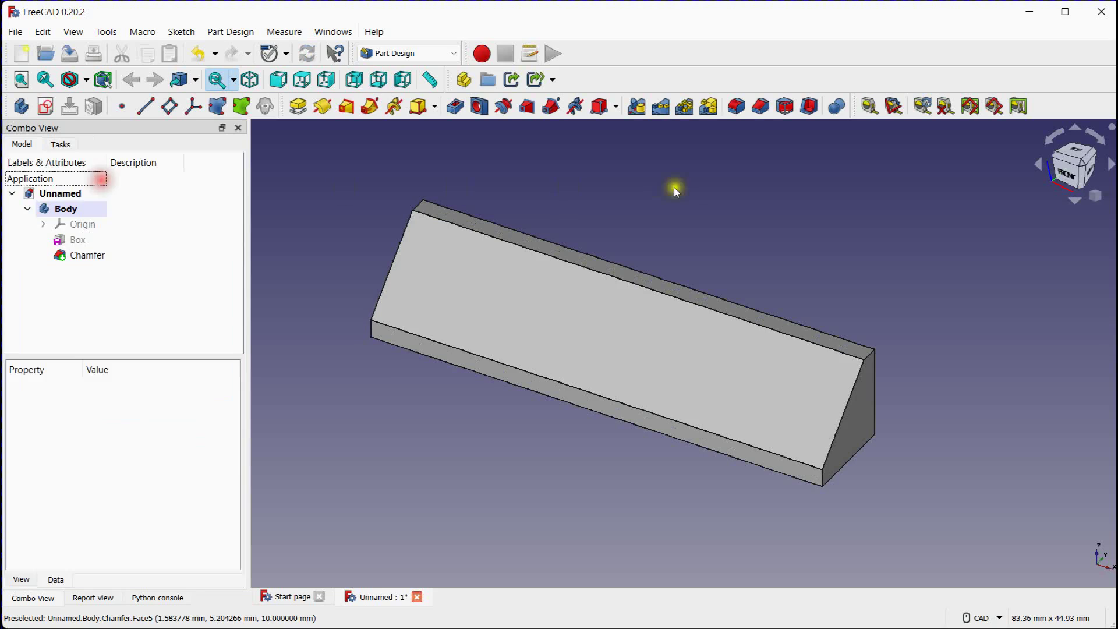
left_click(100, 180)
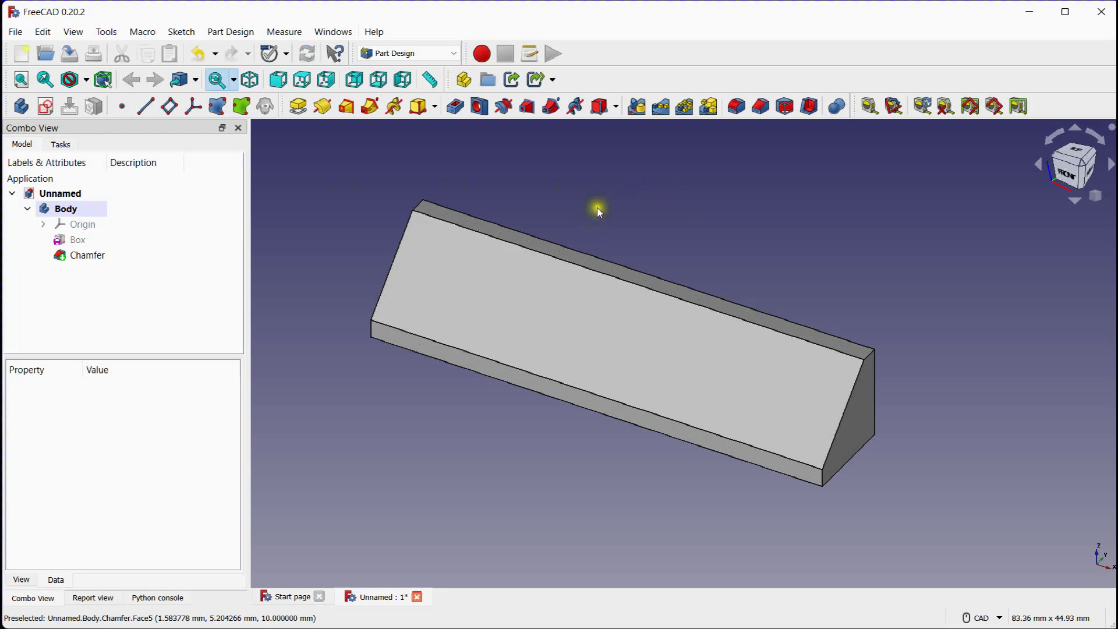
left_click(411, 52)
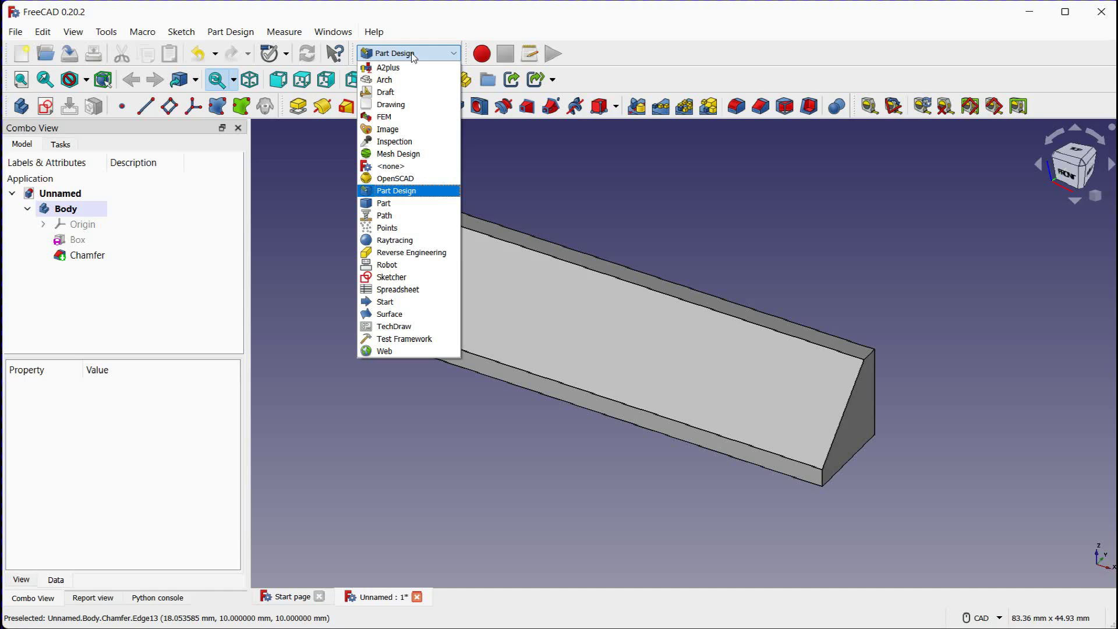
- Switch to the Draft workbench and orbit to an oblique view of the wedge
left_click(487, 222)
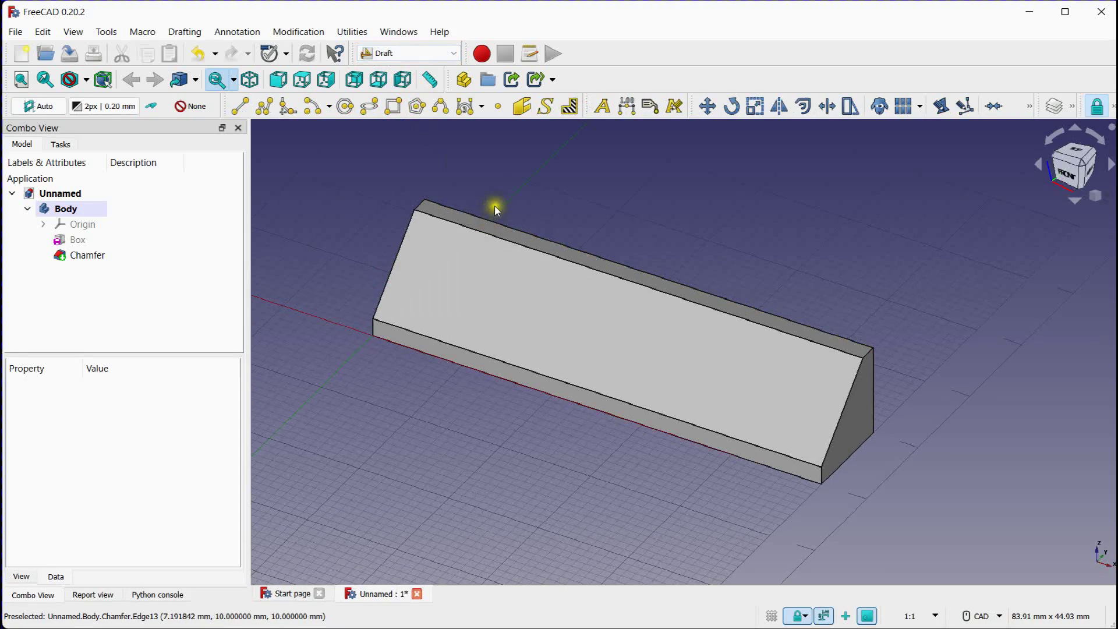
scroll(505, 203, "down", 3)
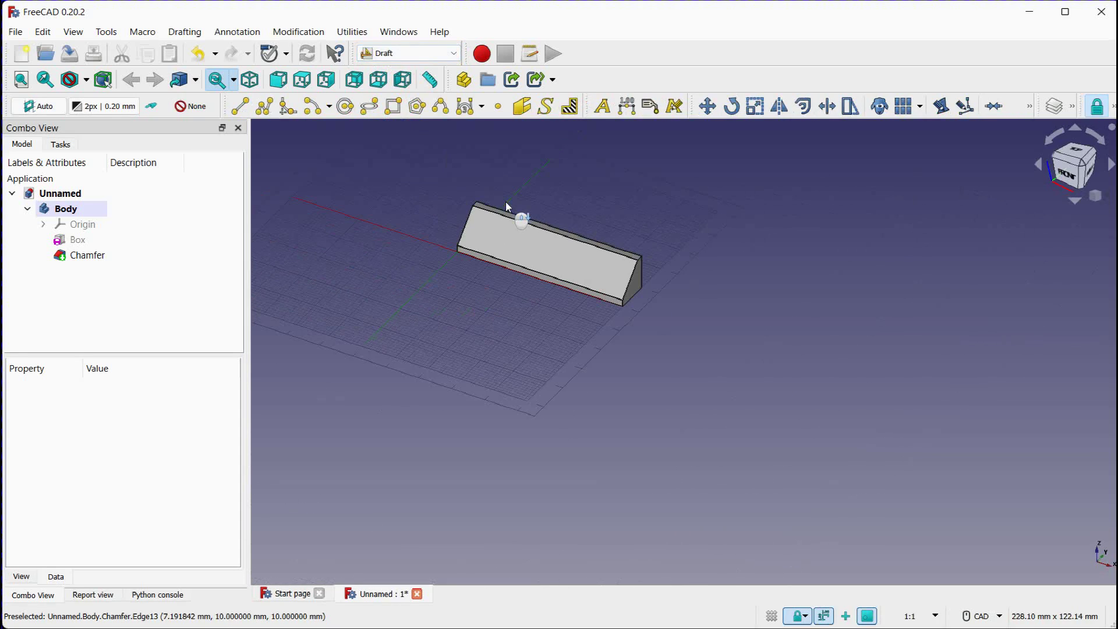
left_click(1069, 177)
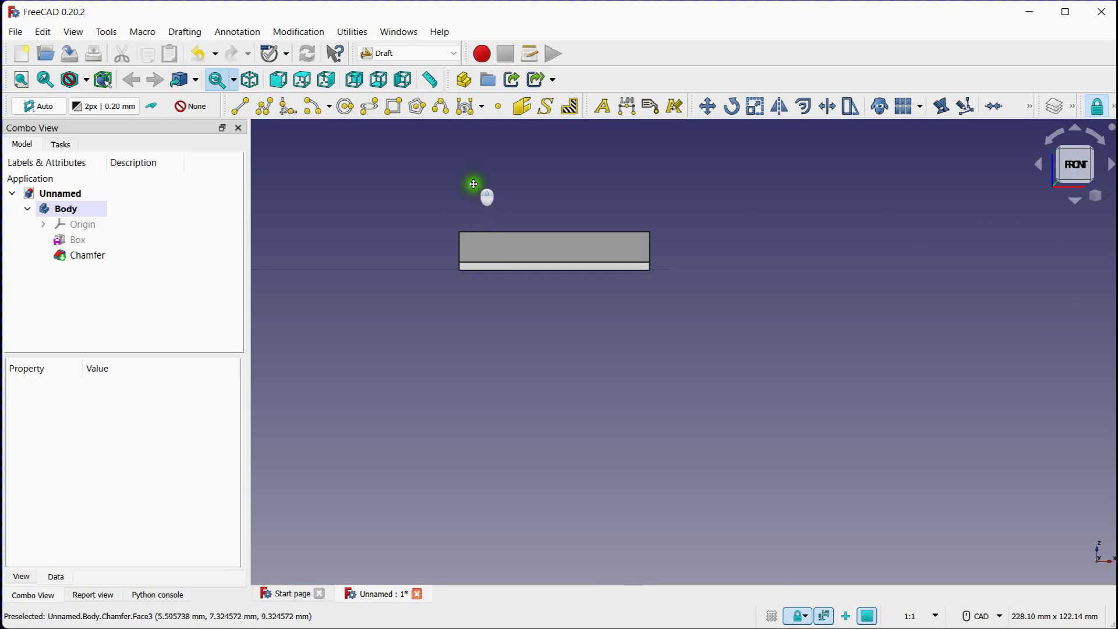
middle_click_drag(472, 184, 392, 217)
scroll(449, 180, "up", 5)
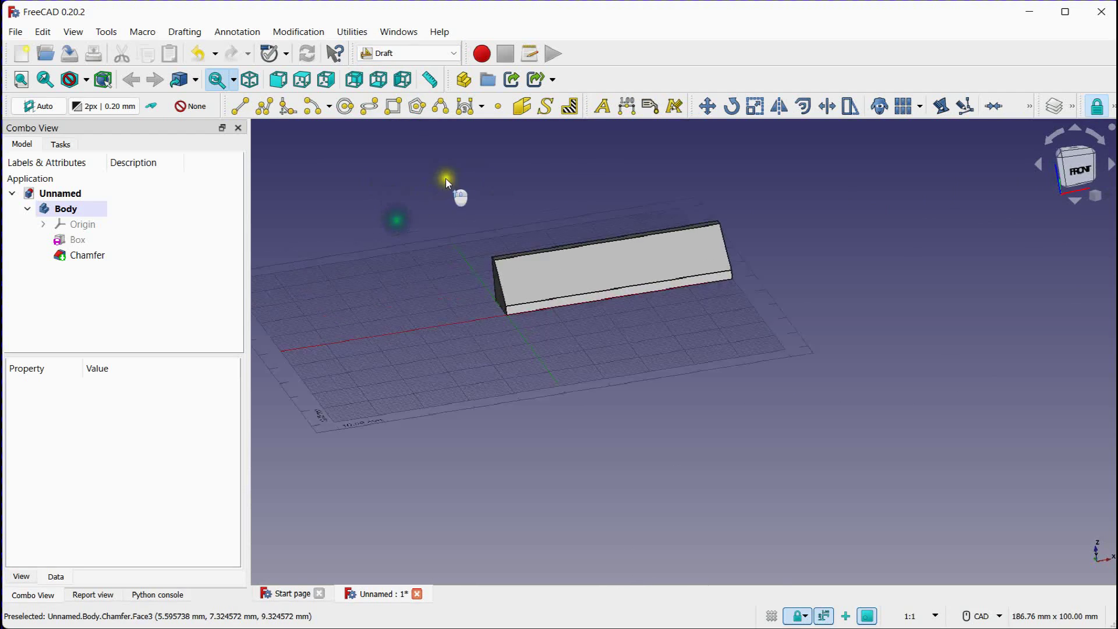
middle_click_drag(458, 180, 492, 199)
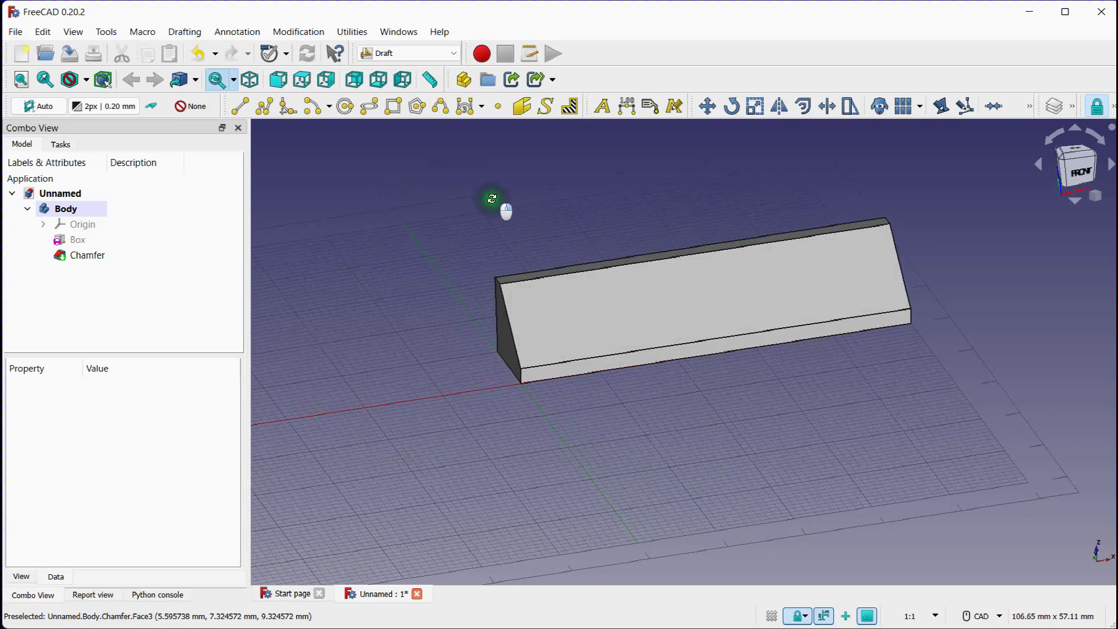
- Align the working plane to the wedge's sloped face and start a ShapeString
left_click(729, 292)
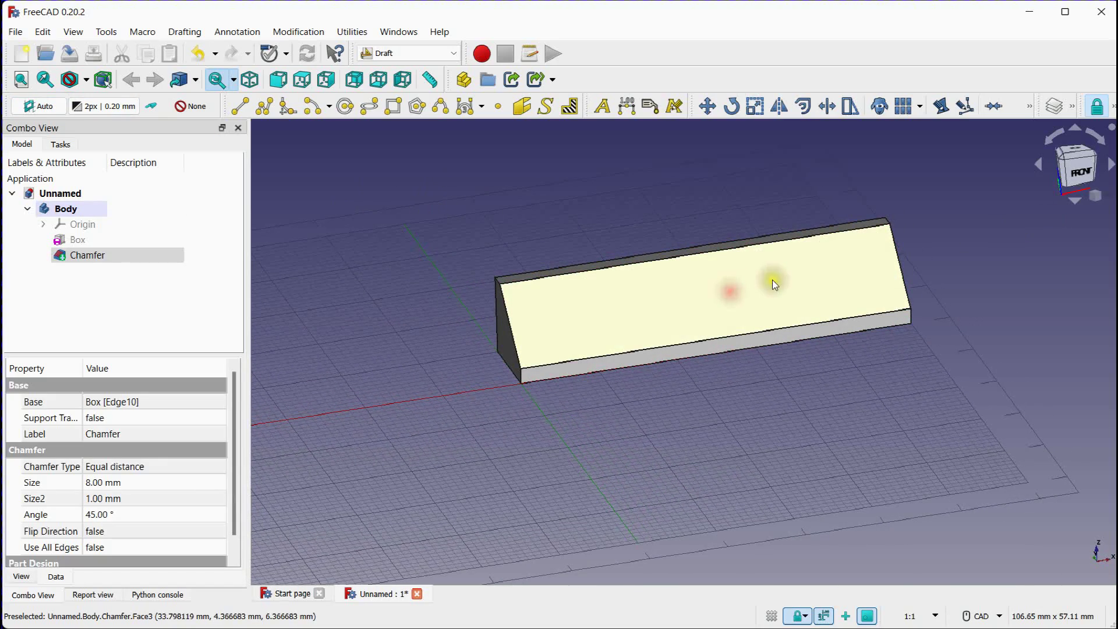
left_click(47, 107)
scroll(448, 280, "down", 5)
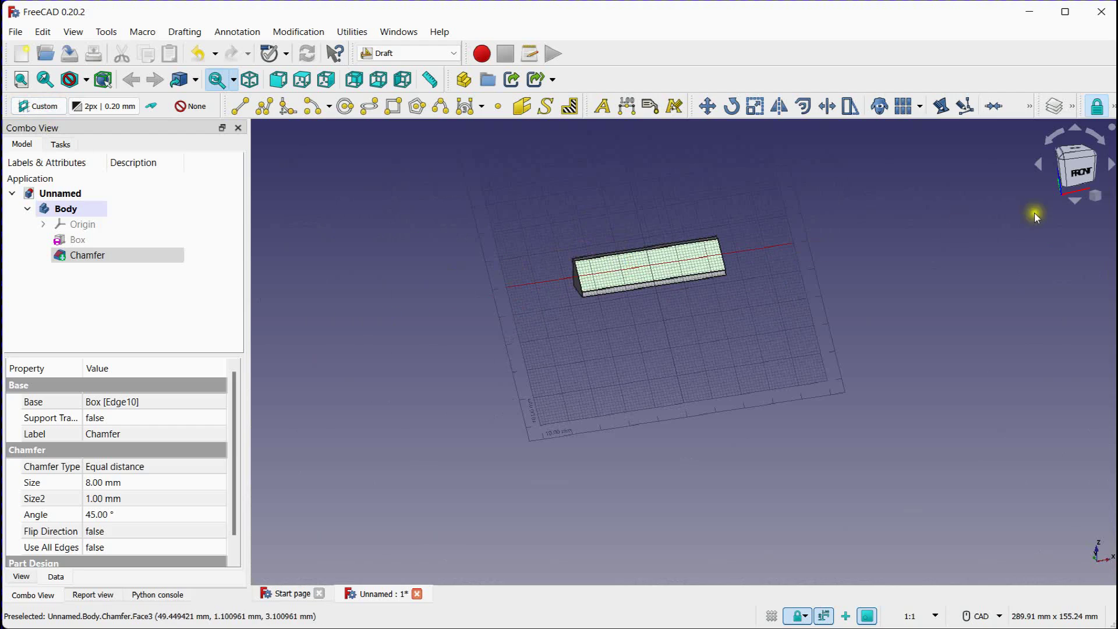
middle_click_drag(750, 284, 470, 298)
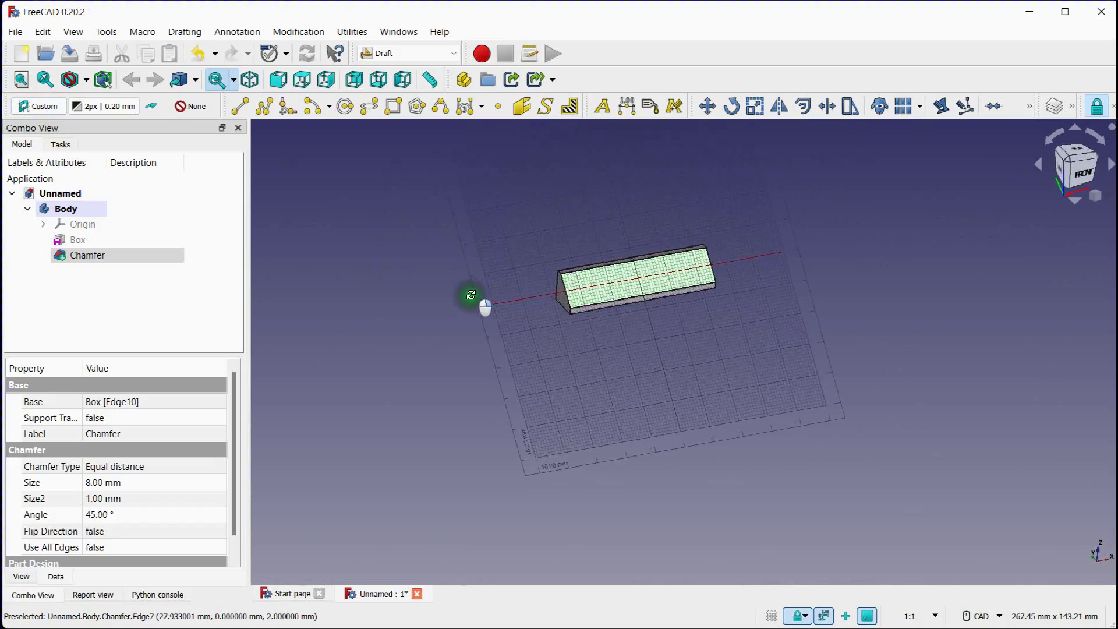
scroll(593, 257, "up", 3)
middle_click_drag(592, 256, 523, 193)
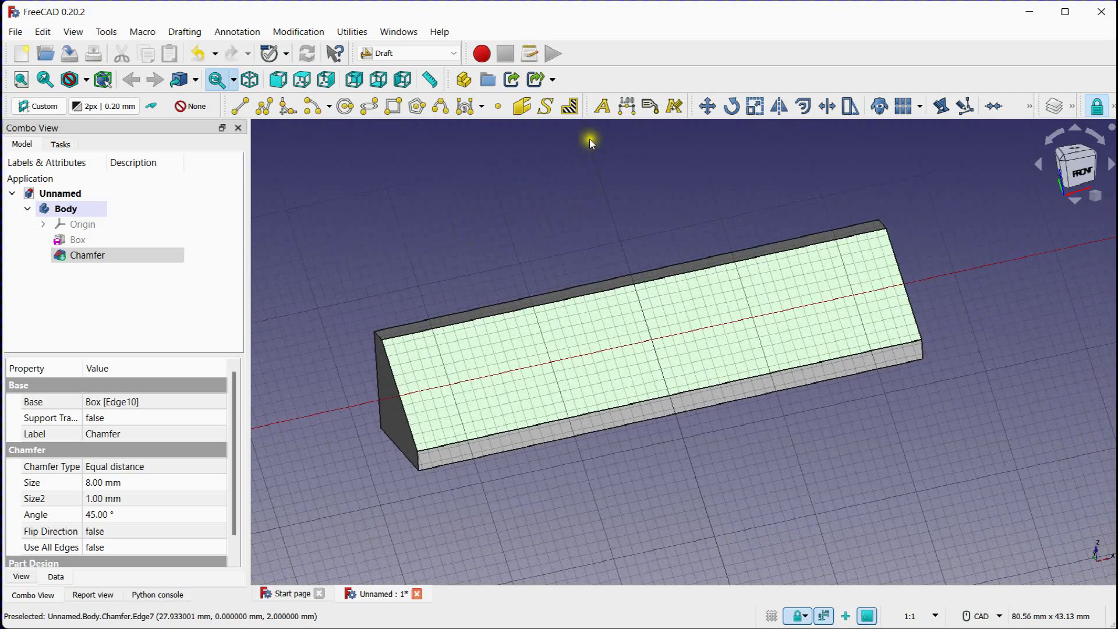
left_click(542, 108)
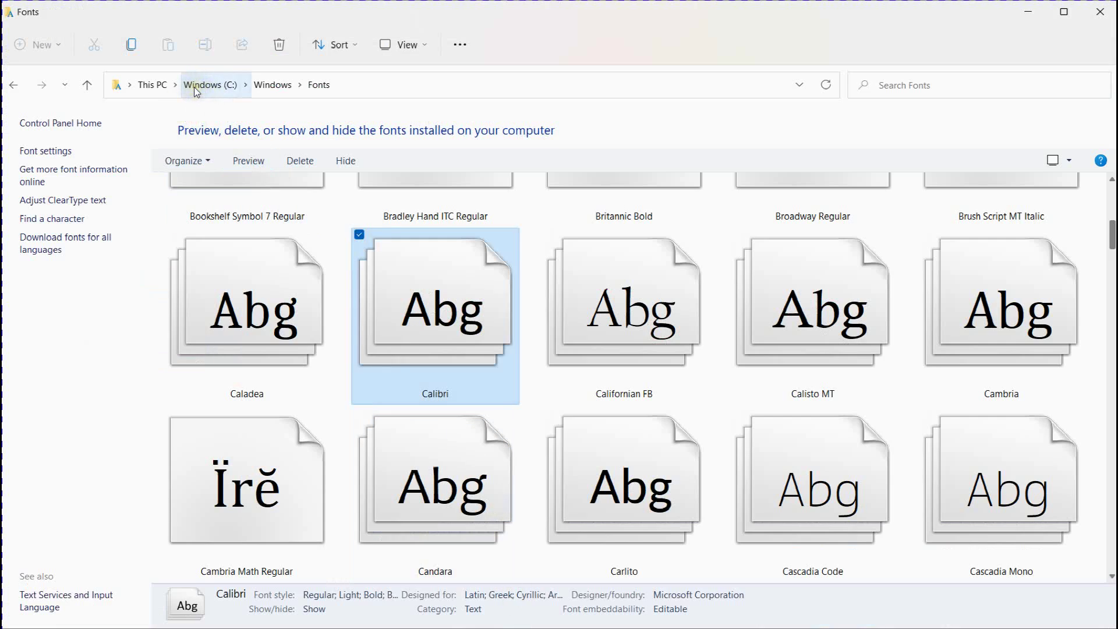
- Select the C:\Windows\Fonts path in File Explorer's address bar
left_click(357, 87)
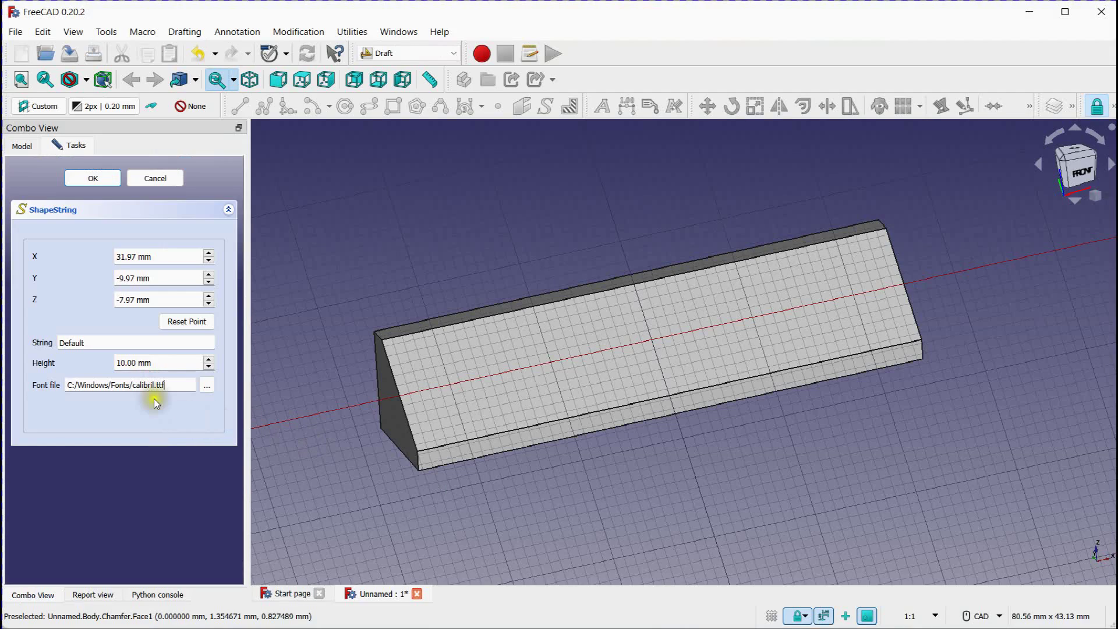
- Fill in the font file path and replace the 'Default' string with 'Learn Engineering'
left_click(82, 390)
left_click(165, 393)
double_click(110, 343)
key("BackSpace")
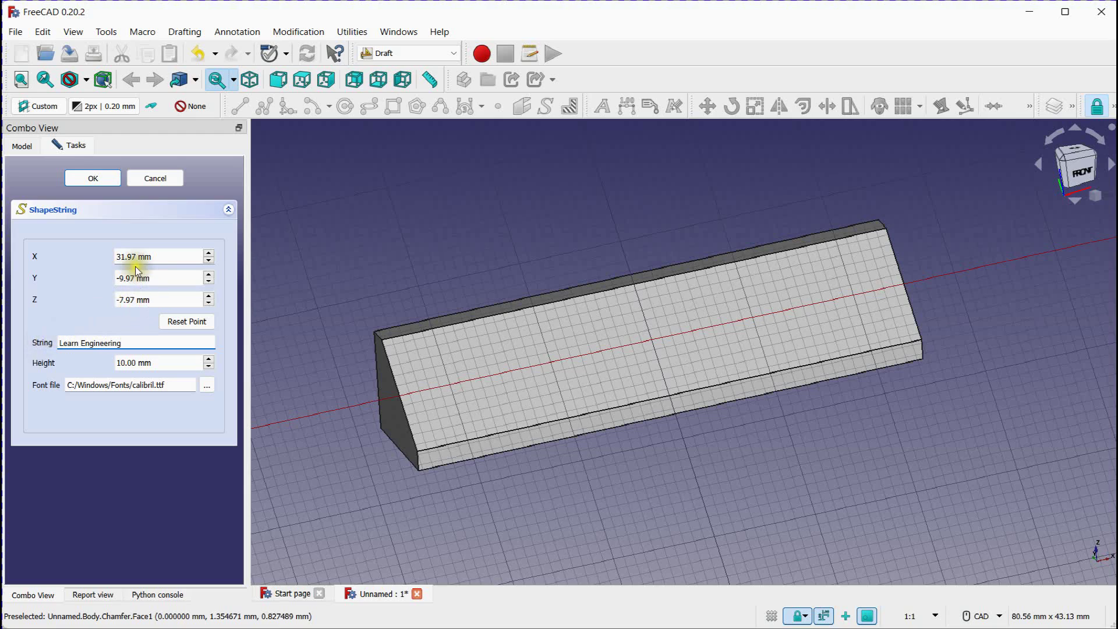
- Set the ShapeString placement X, Y and Z to 0 mm
scroll(158, 257, "down", 6)
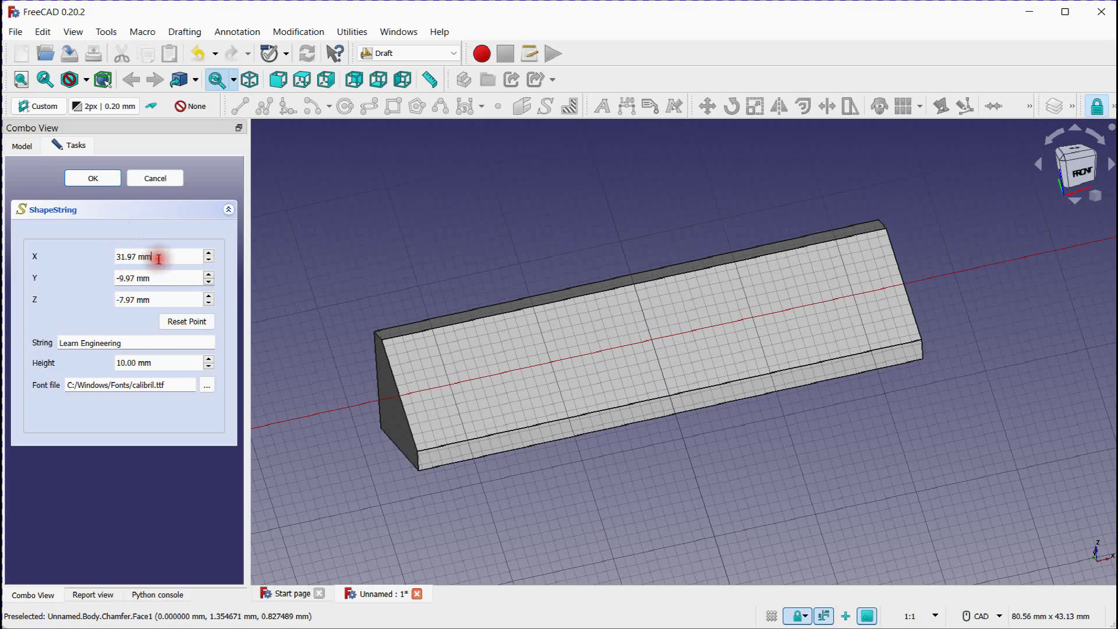
triple_click(112, 256)
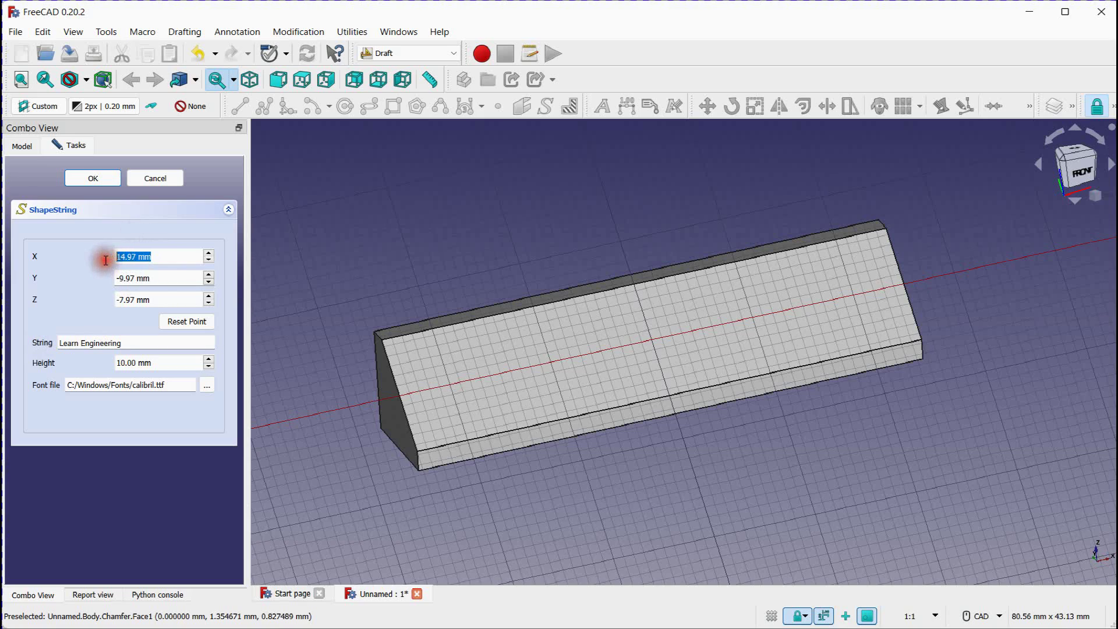
type("0")
triple_click(162, 279)
type("0")
triple_click(111, 300)
type("0")
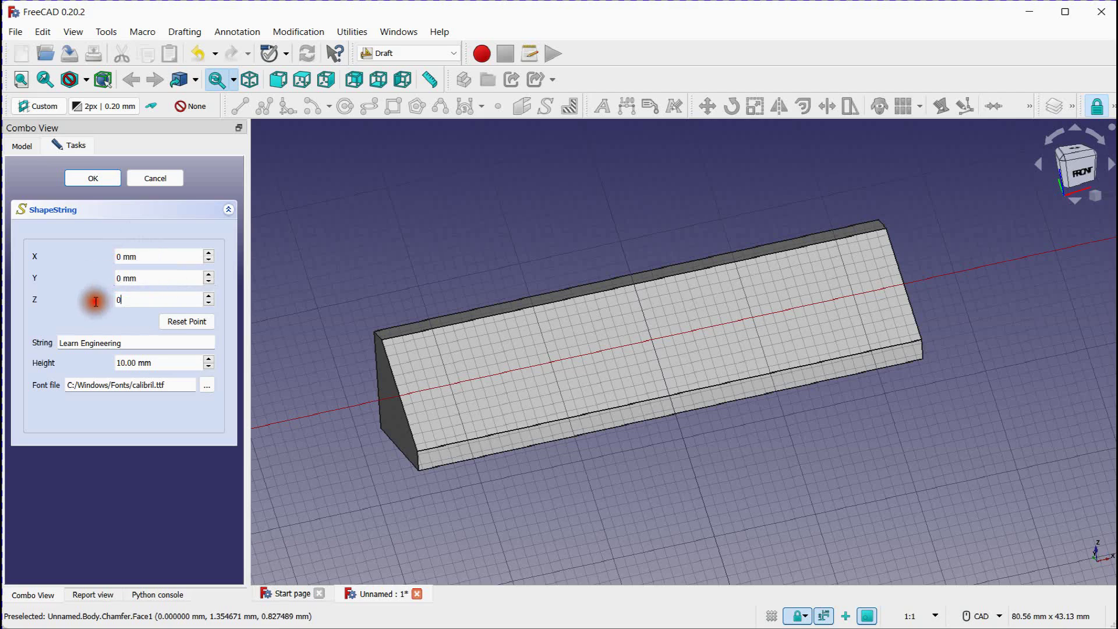
left_click(72, 283)
- Create the text, then edit it to 5 mm height with a raised Z position
left_click(94, 178)
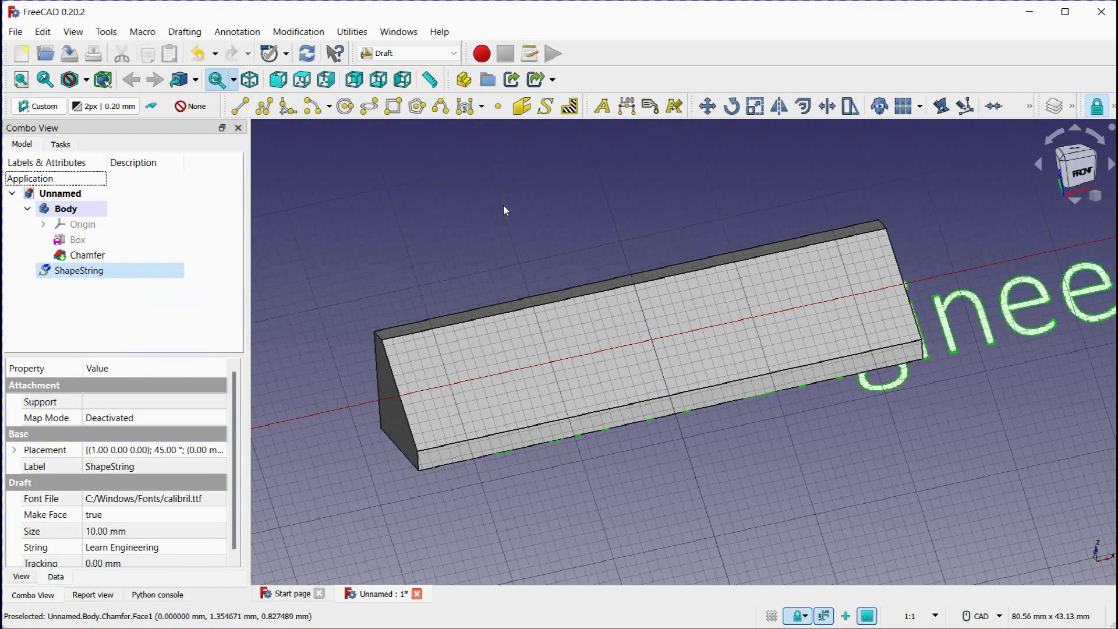
scroll(502, 209, "down", 2)
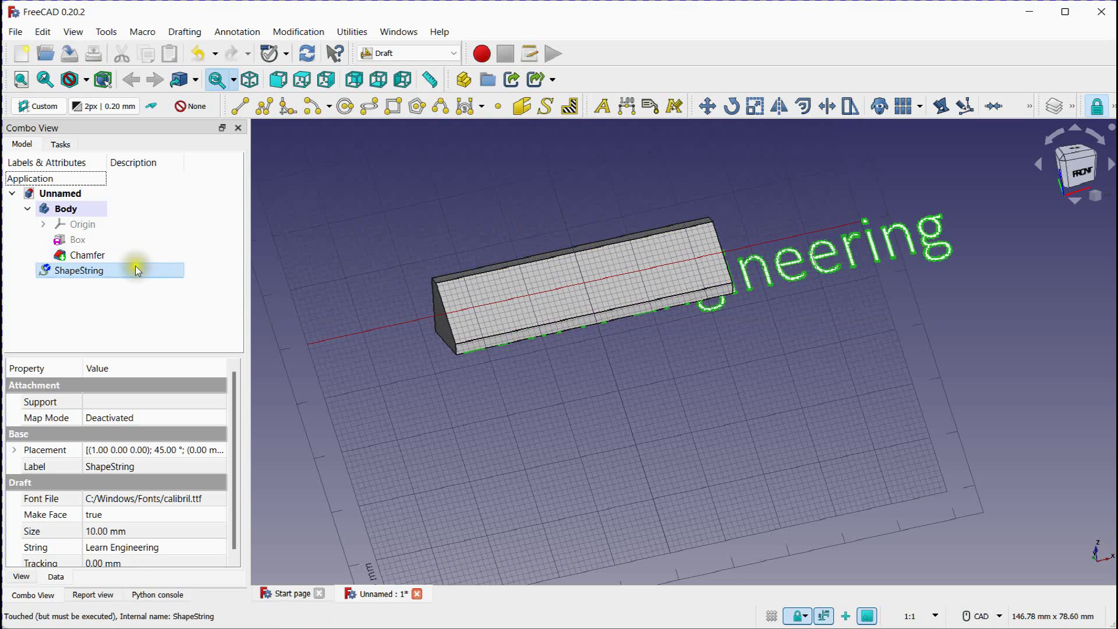
left_click(72, 274)
double_click(70, 270)
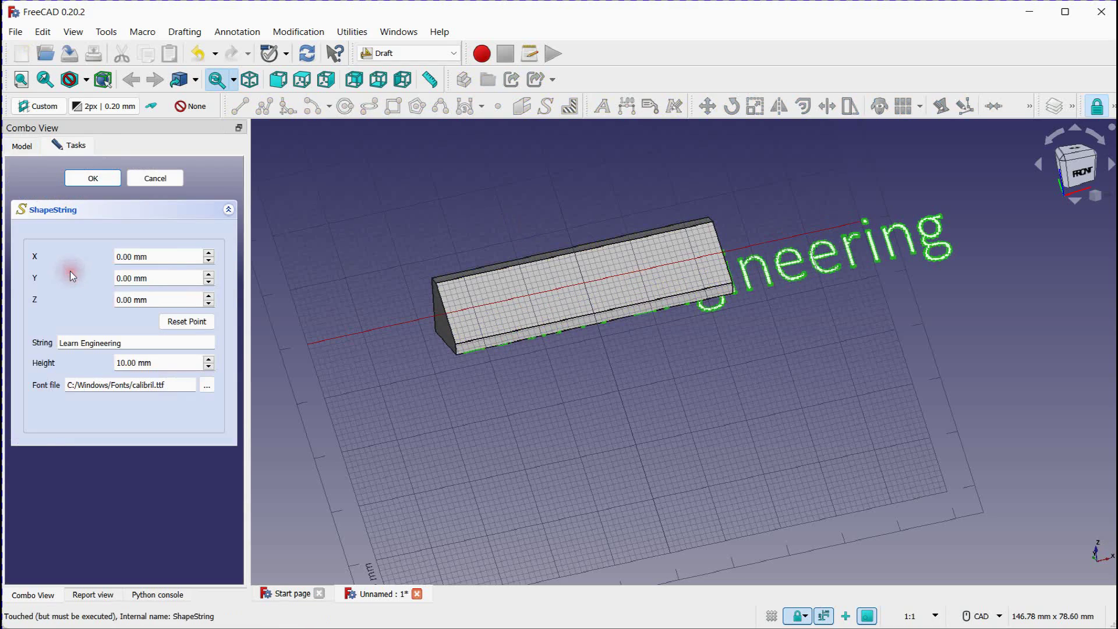
scroll(162, 361, "down", 5)
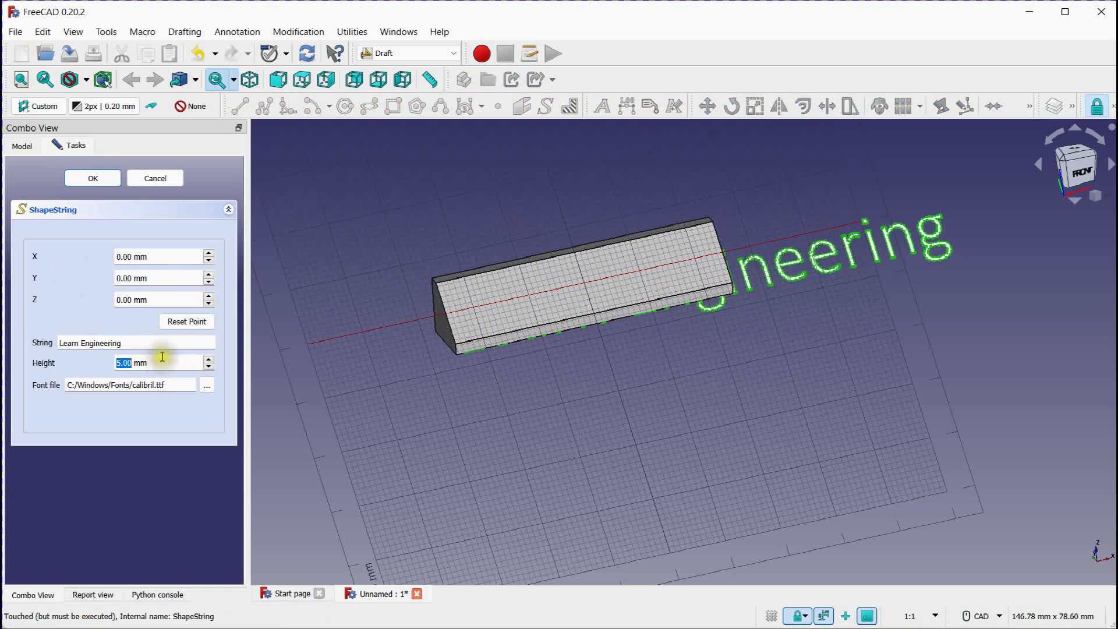
left_click(158, 292)
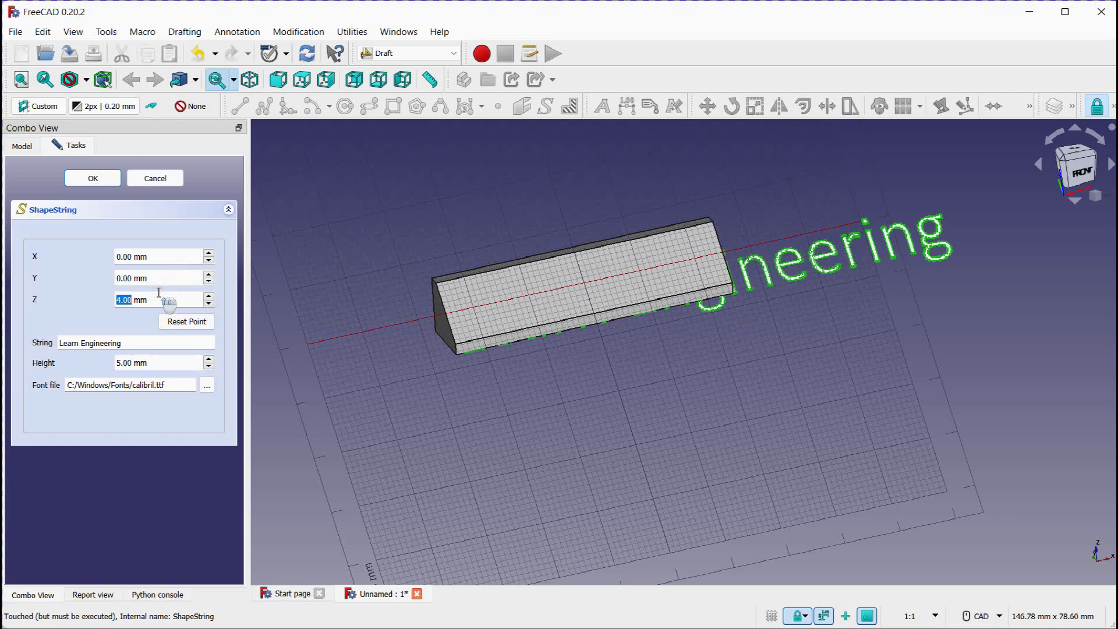
left_click(588, 236)
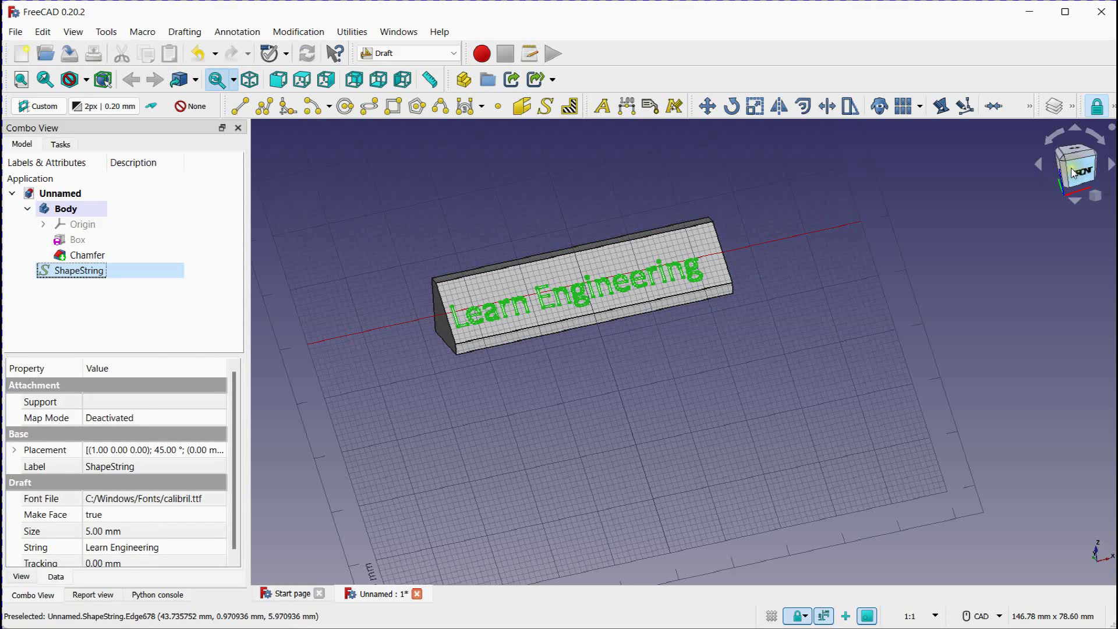
- View the model from the front to check the text on the sloped face
left_click(1073, 172)
scroll(400, 285, "up", 3)
scroll(479, 291, "down", 3)
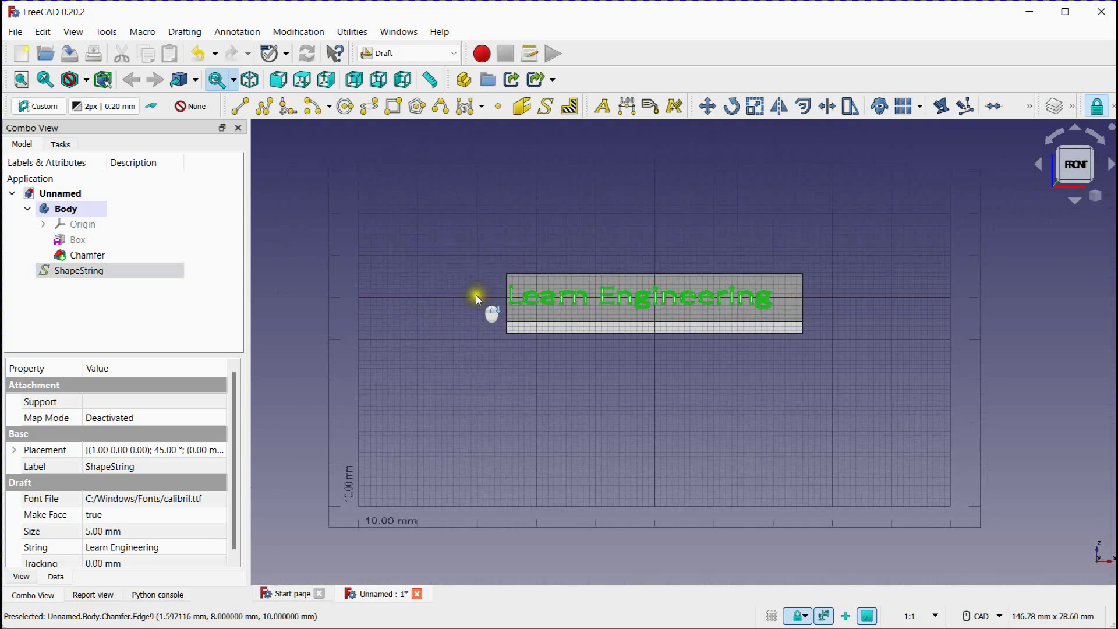
scroll(476, 295, "up", 5)
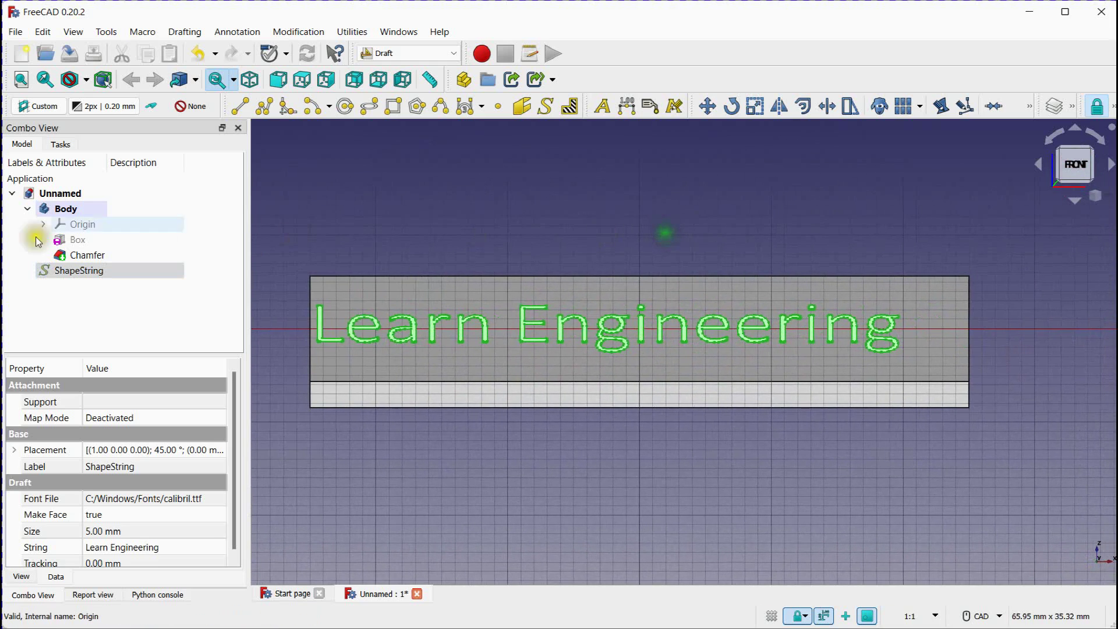
- Move the ShapeString to X 3 mm and Y 3 mm
double_click(75, 270)
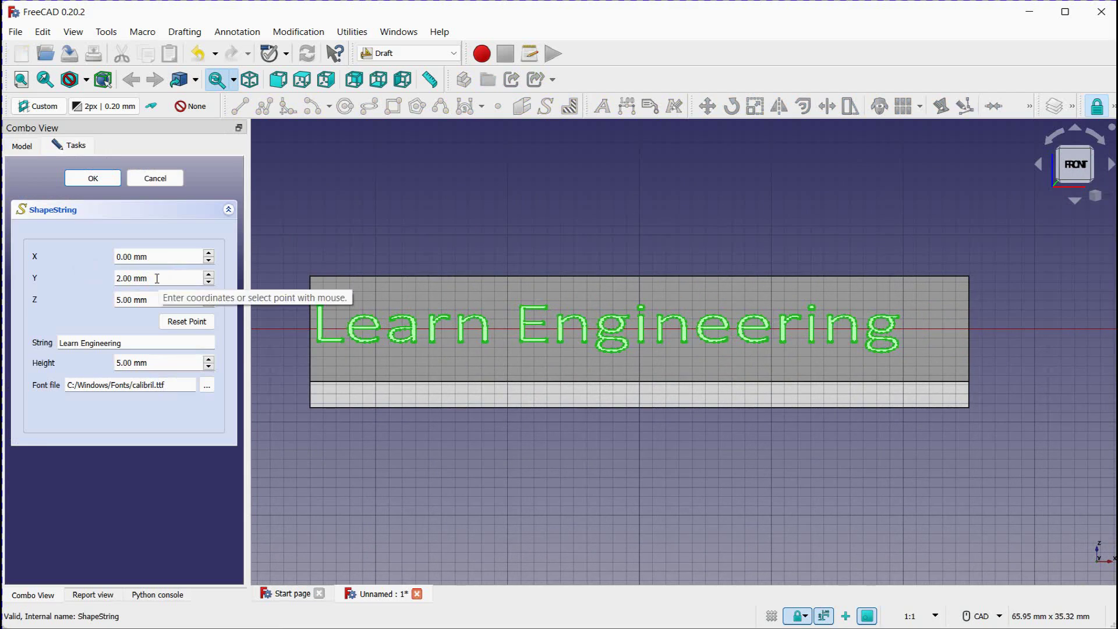
scroll(157, 278, "up", 1)
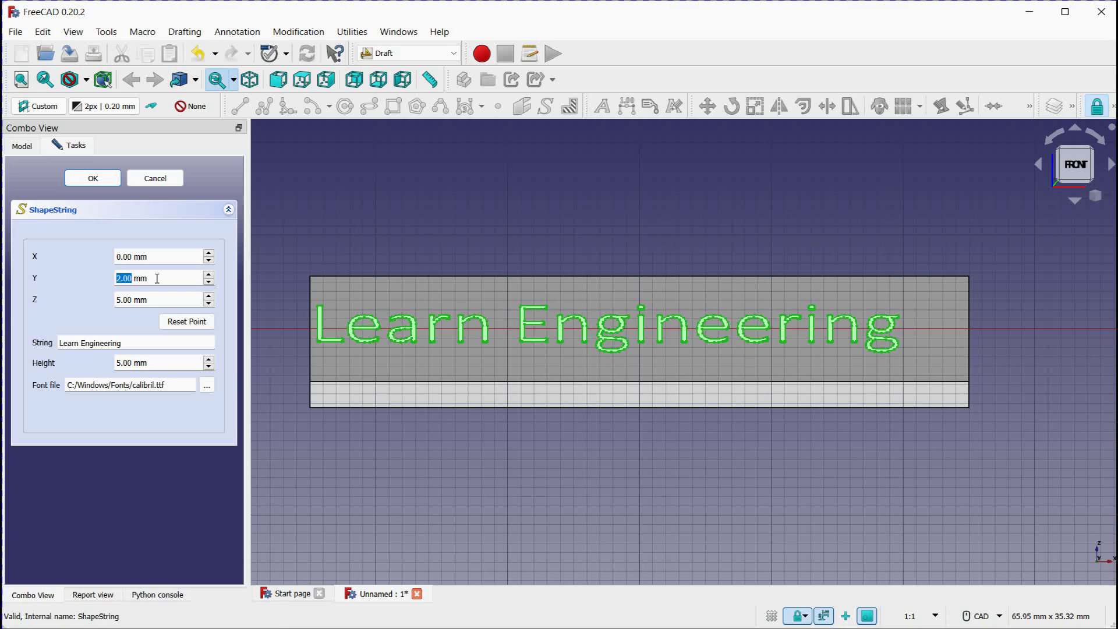
scroll(159, 256, "up", 1)
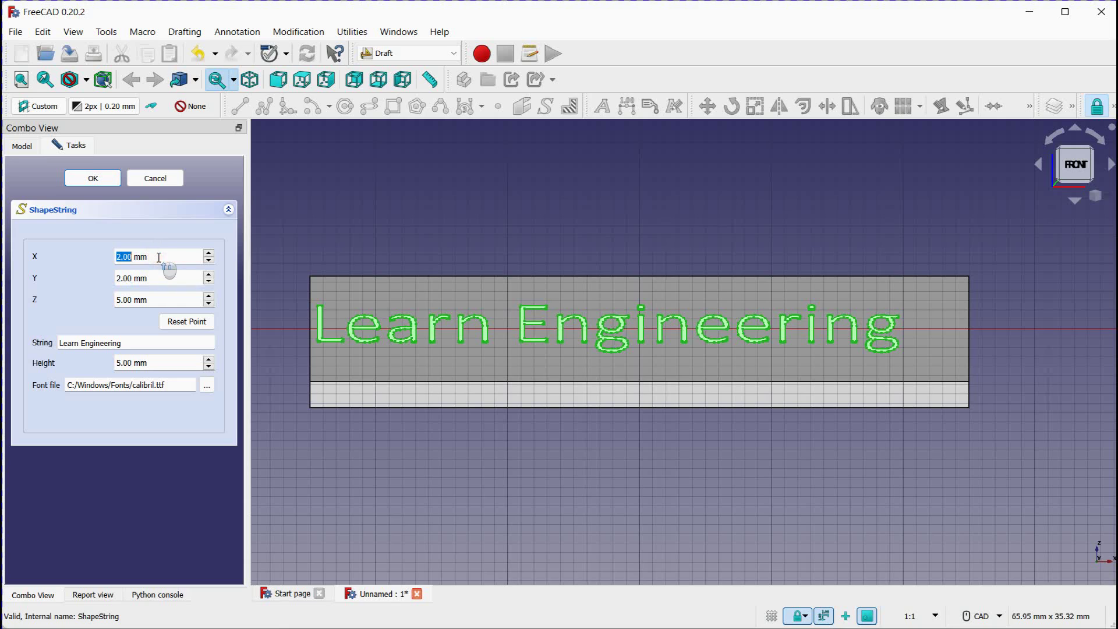
scroll(159, 256, "up", 1)
left_click(115, 177)
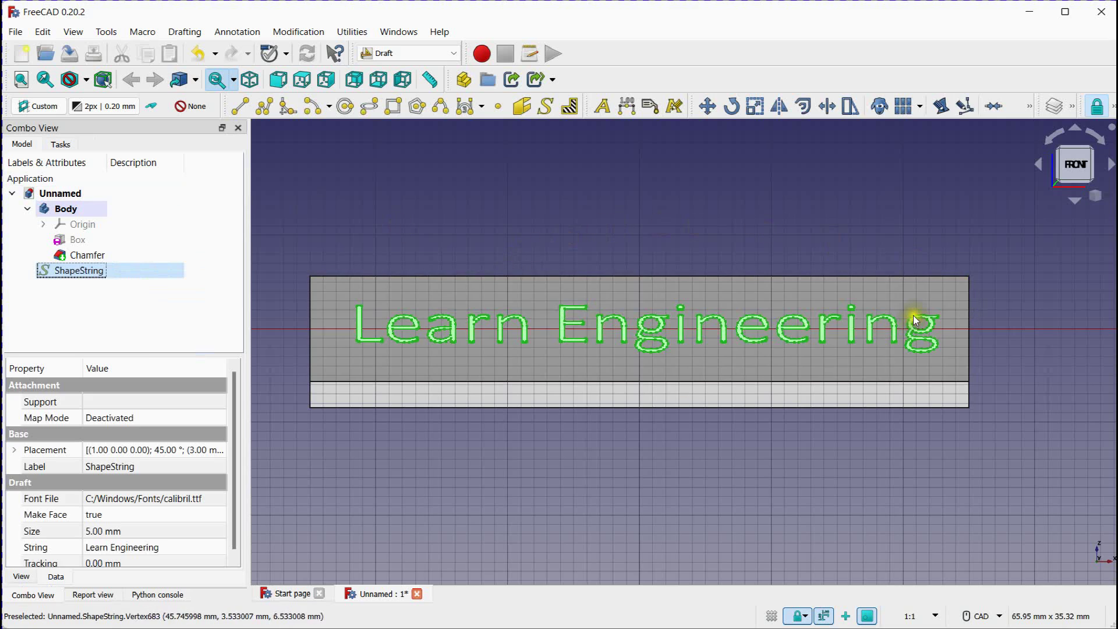
- Pan and orbit the view to inspect the text lying on the chamfer face
scroll(888, 344, "down", 3)
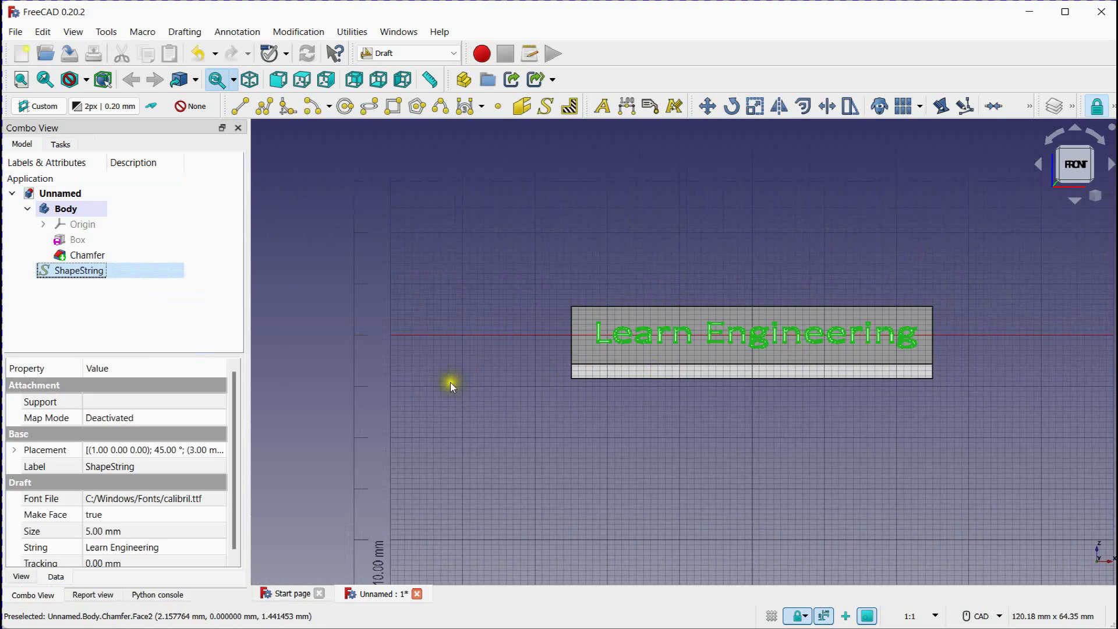
middle_click_drag(449, 382, 531, 429)
scroll(873, 369, "up", 3)
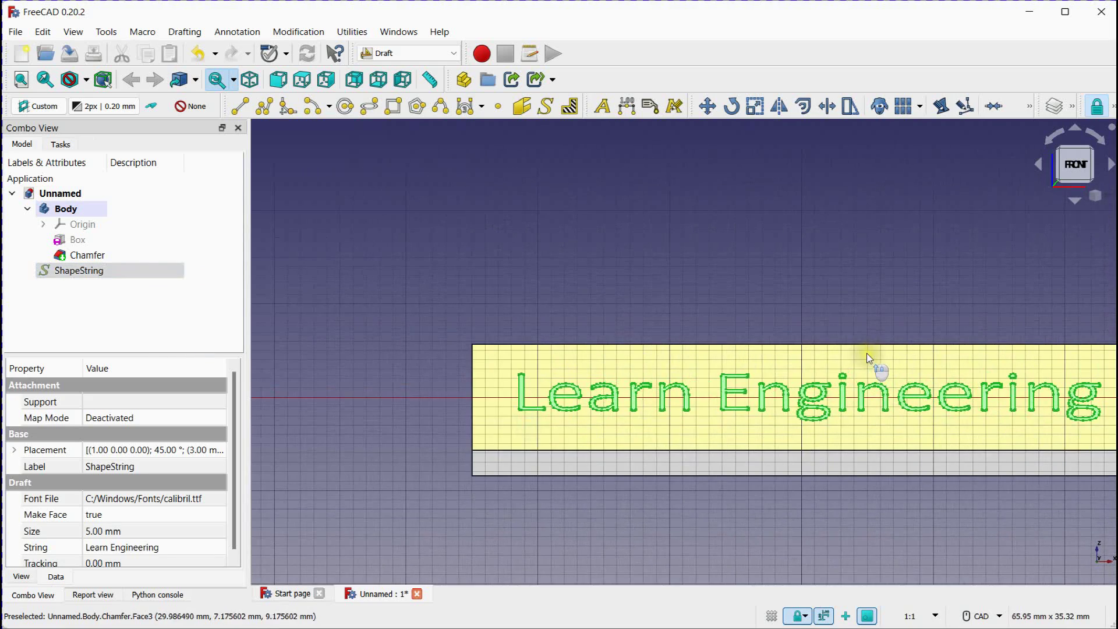
middle_click_drag(766, 375, 947, 273)
scroll(609, 323, "down", 2)
scroll(723, 344, "up", 2)
scroll(723, 344, "down", 2)
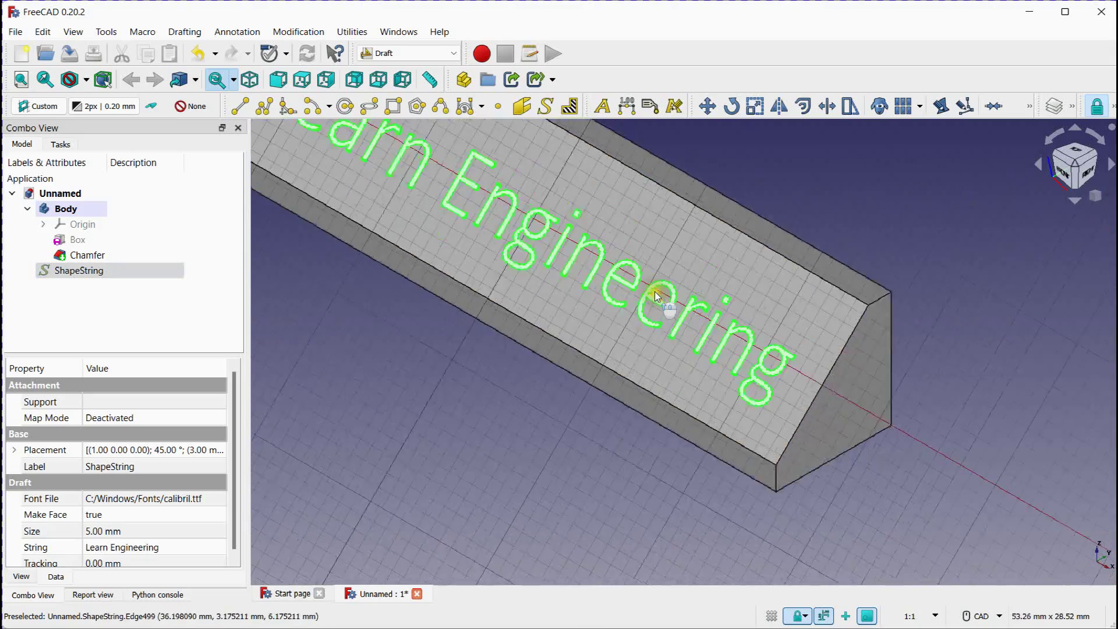
middle_click_drag(656, 295, 916, 369)
scroll(847, 338, "down", 1)
middle_click_drag(847, 337, 774, 300)
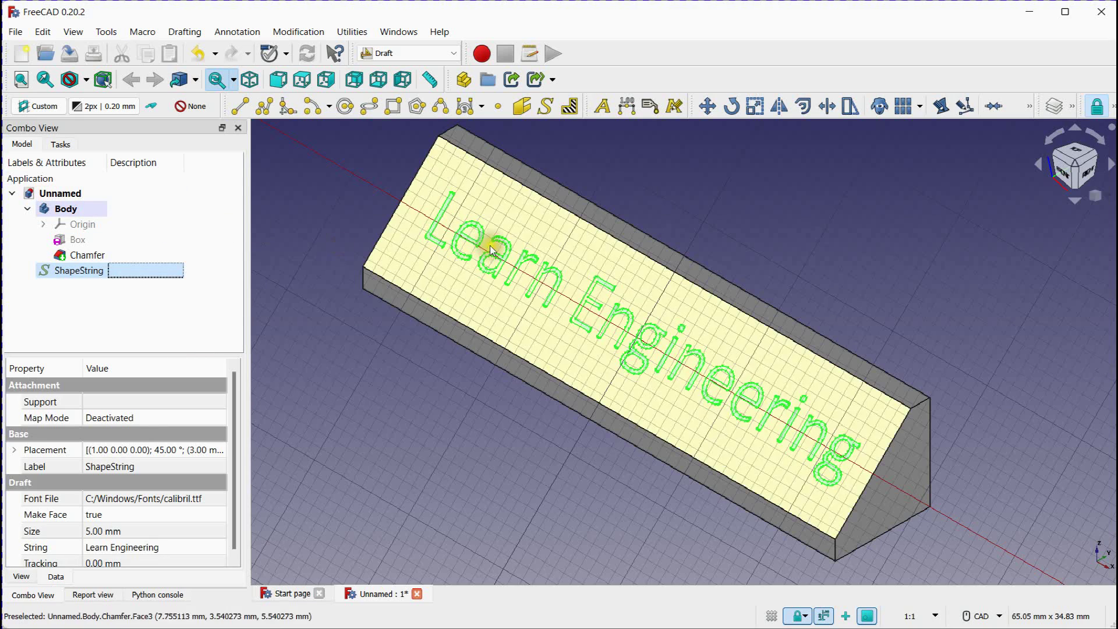
scroll(457, 300, "down", 3)
left_click(401, 52)
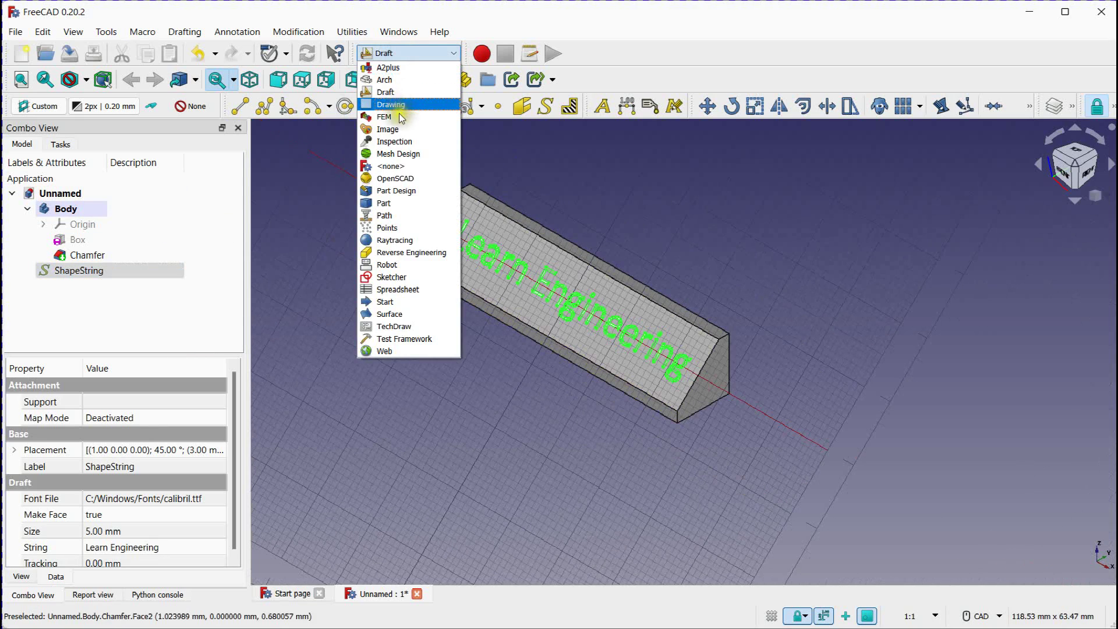
- Return to Part Design and drag the ShapeString into the Body after the Chamfer
left_click(399, 187)
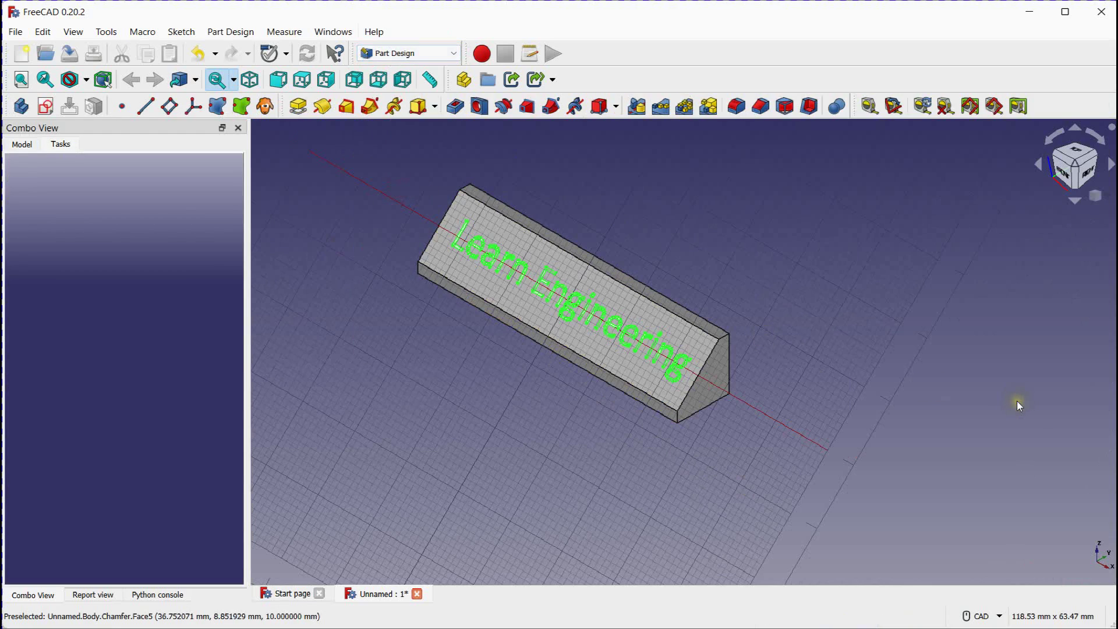
left_click(22, 144)
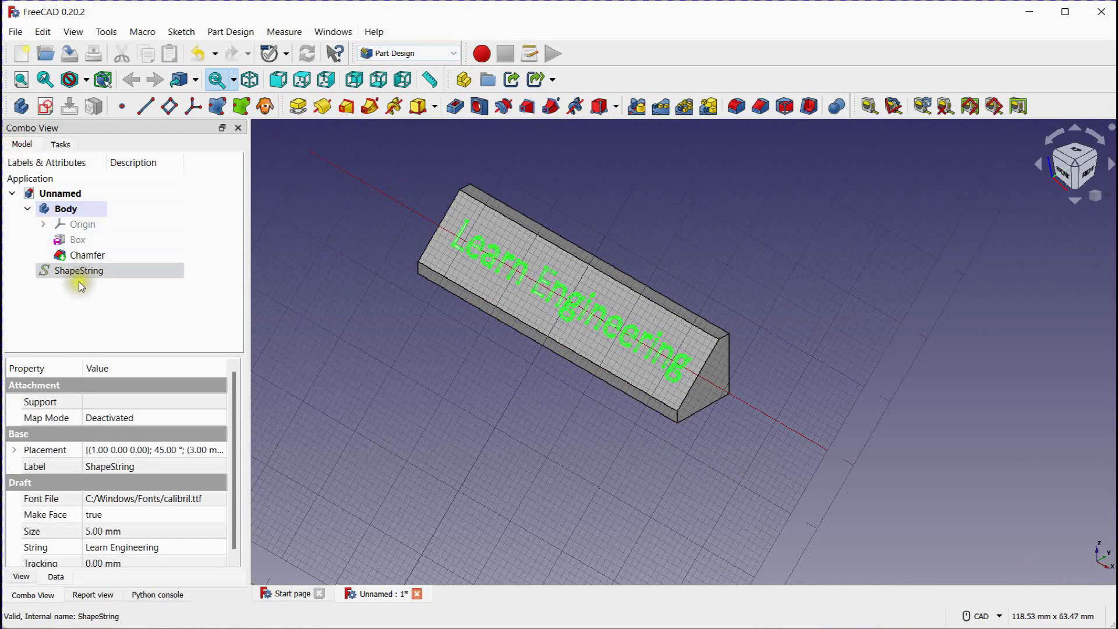
left_click_drag(78, 278, 81, 211)
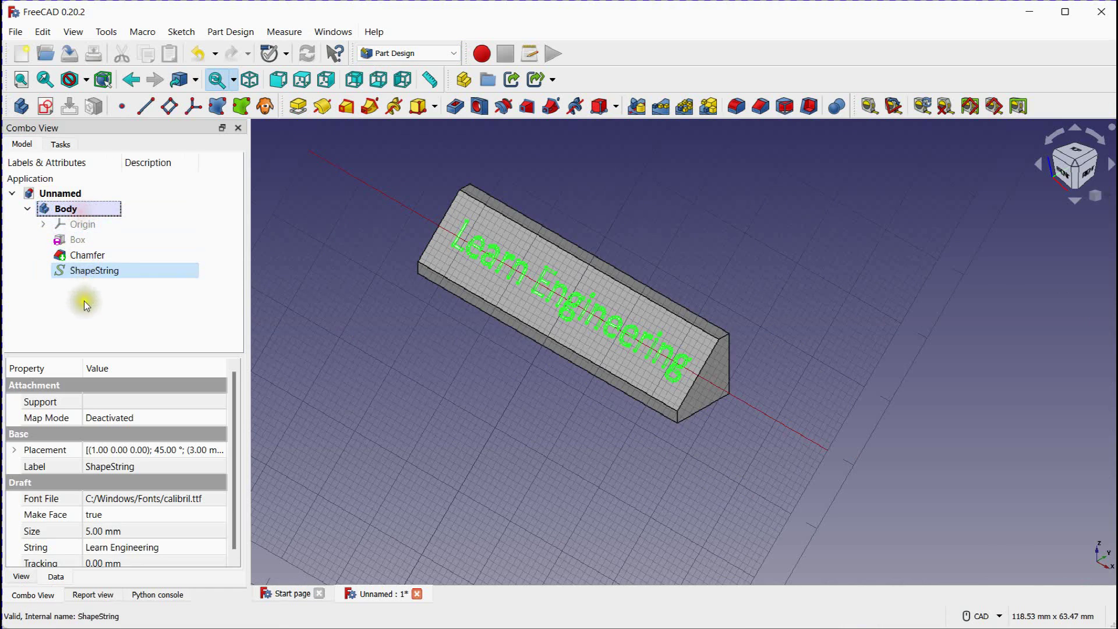
left_click(89, 274)
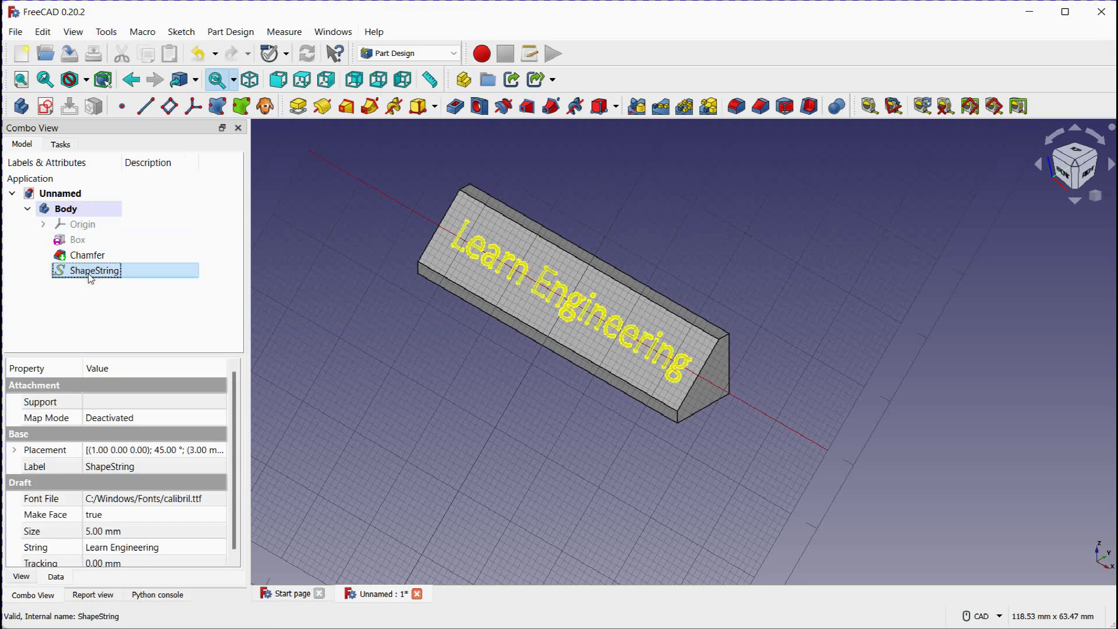
- Start a Pocket from the ShapeString and bring the whole Learn Engineering text into view
left_click(455, 106)
scroll(872, 368, "up", 3)
scroll(1000, 444, "down", 3)
scroll(523, 268, "up", 5)
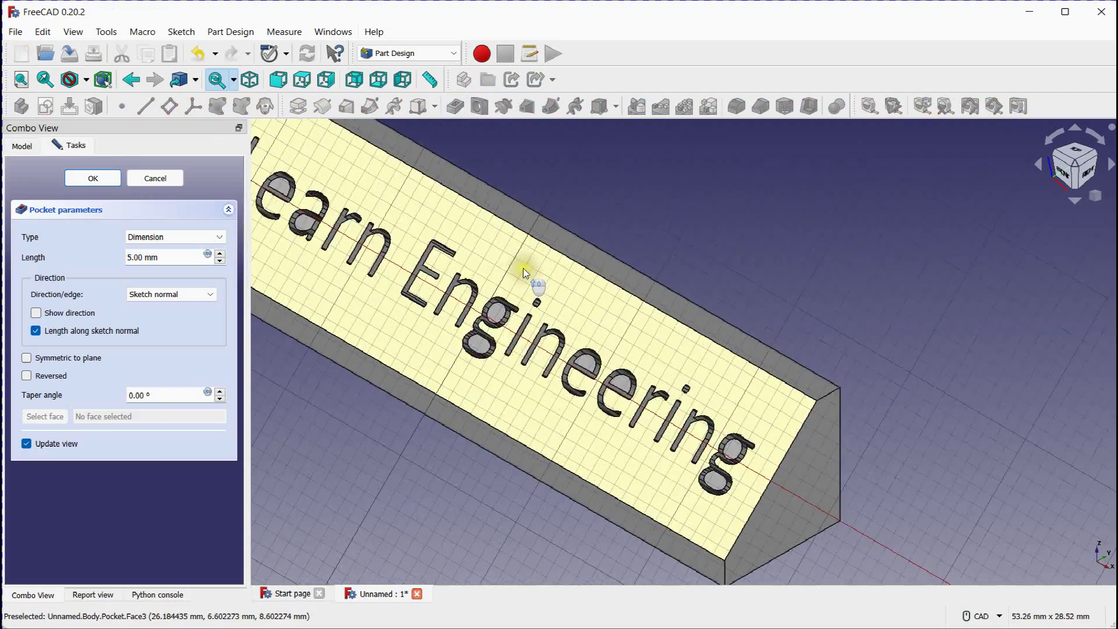
scroll(644, 289, "down", 3)
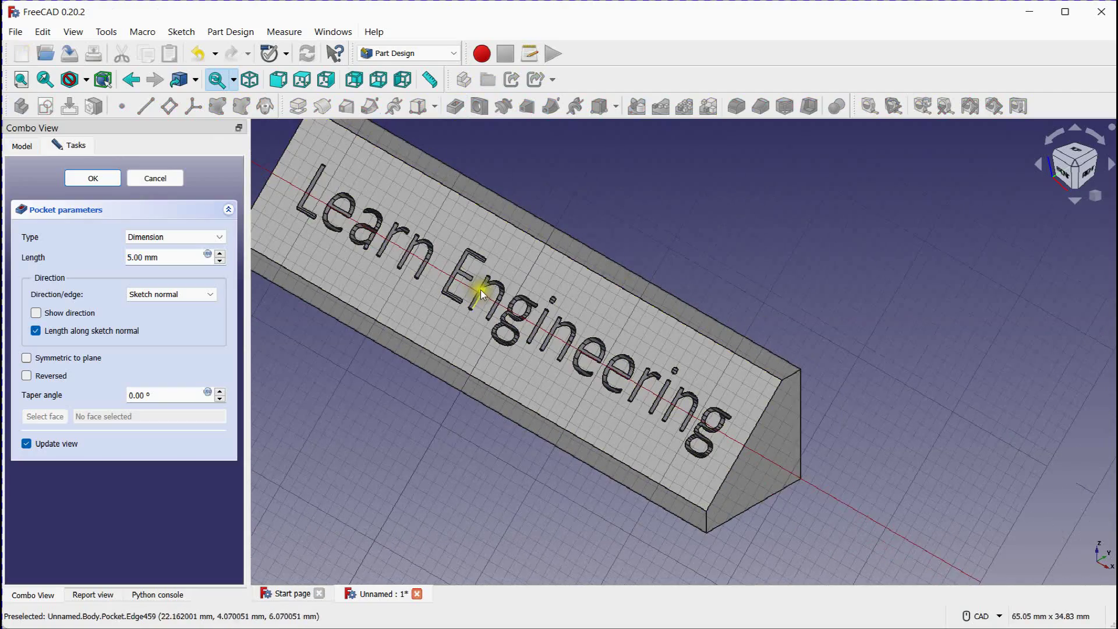
middle_click_drag(481, 289, 553, 361)
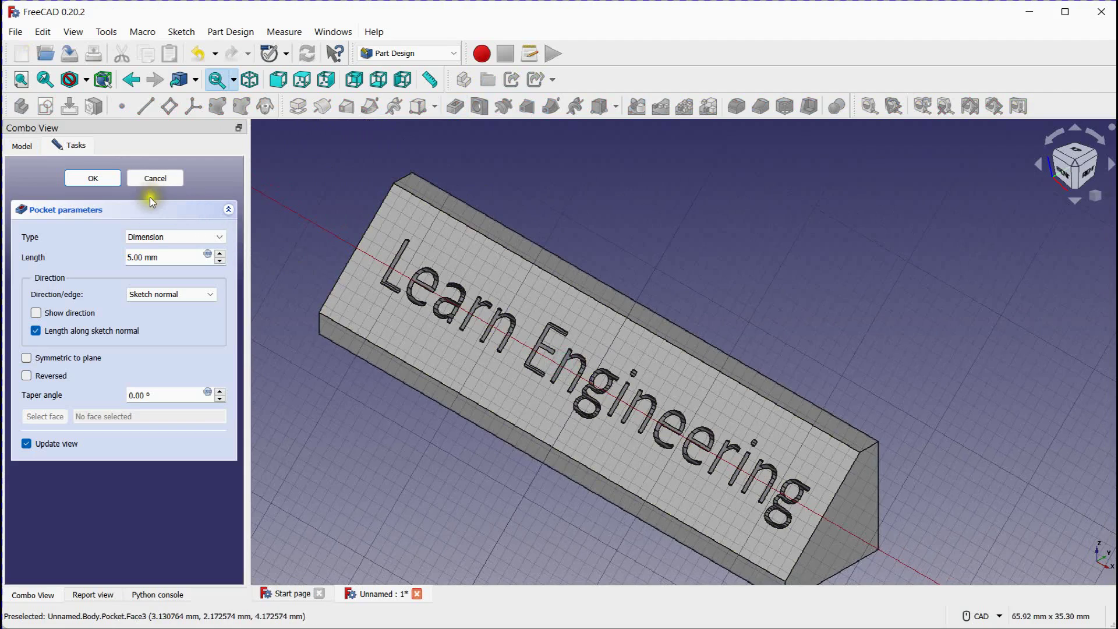
- Leave the pocket depth unchanged and expand the Pocket node to reveal ShapeString
left_click(167, 254)
left_click(134, 180)
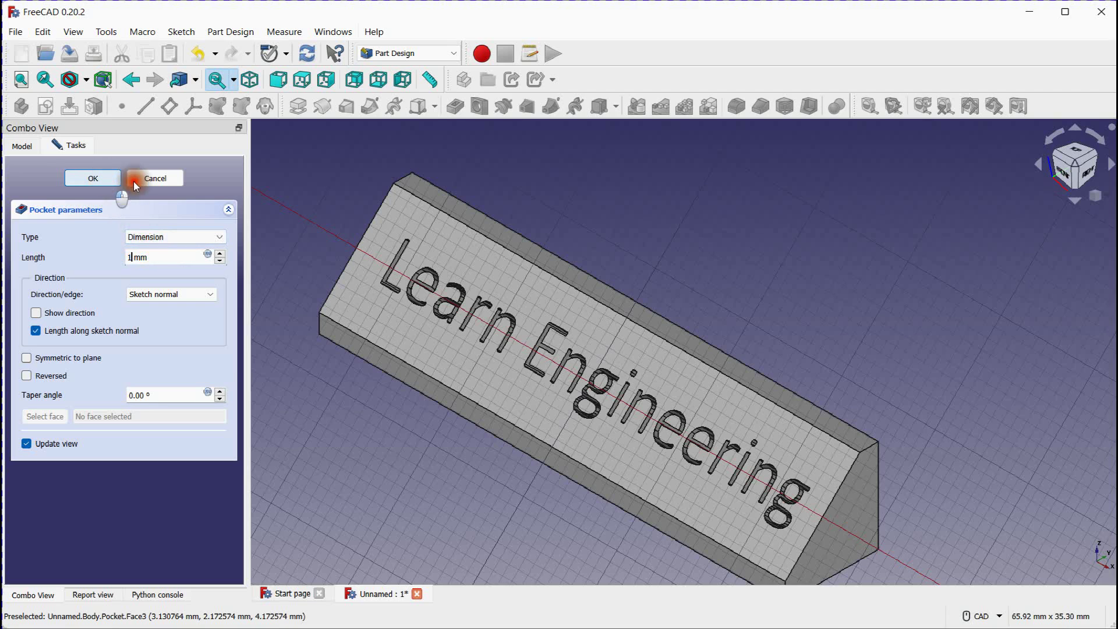
key("Return")
scroll(495, 222, "up", 5)
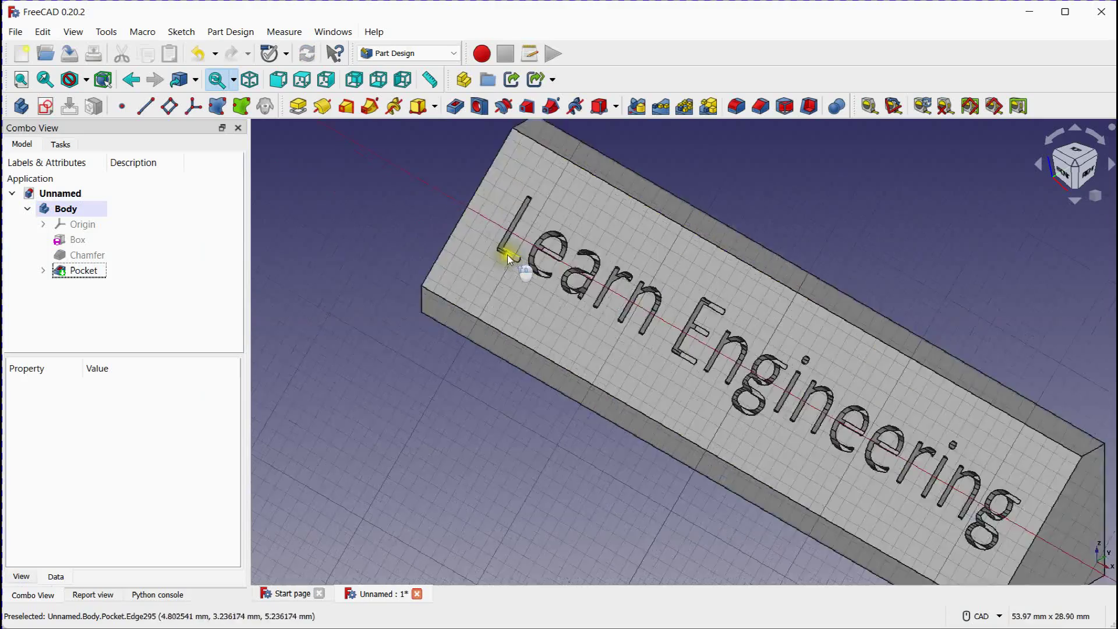
scroll(606, 205, "down", 5)
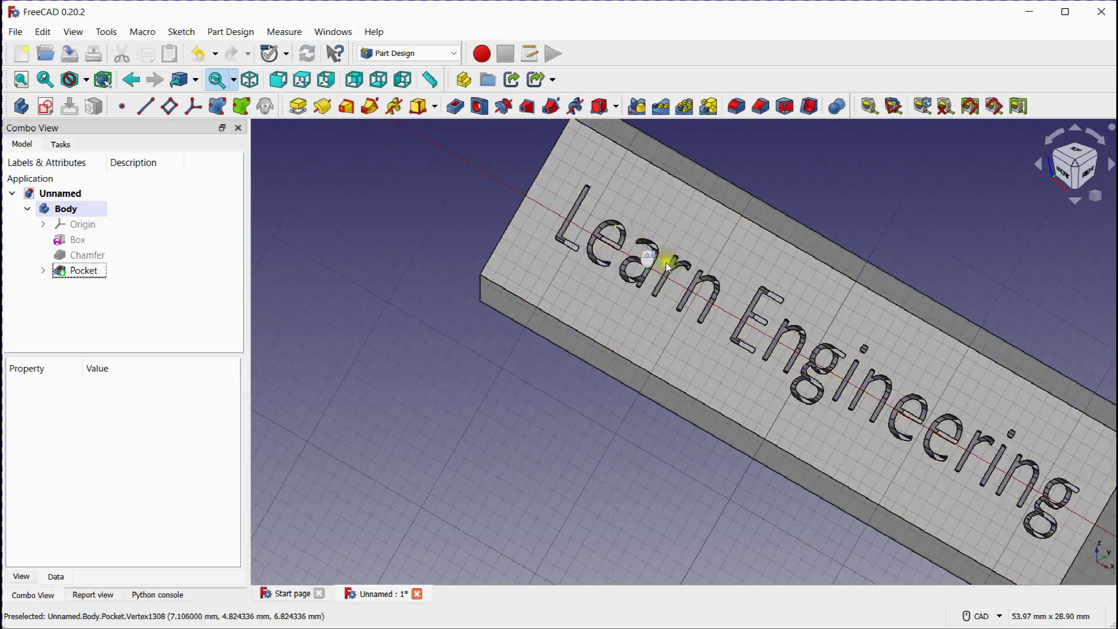
middle_click_drag(776, 338, 665, 302)
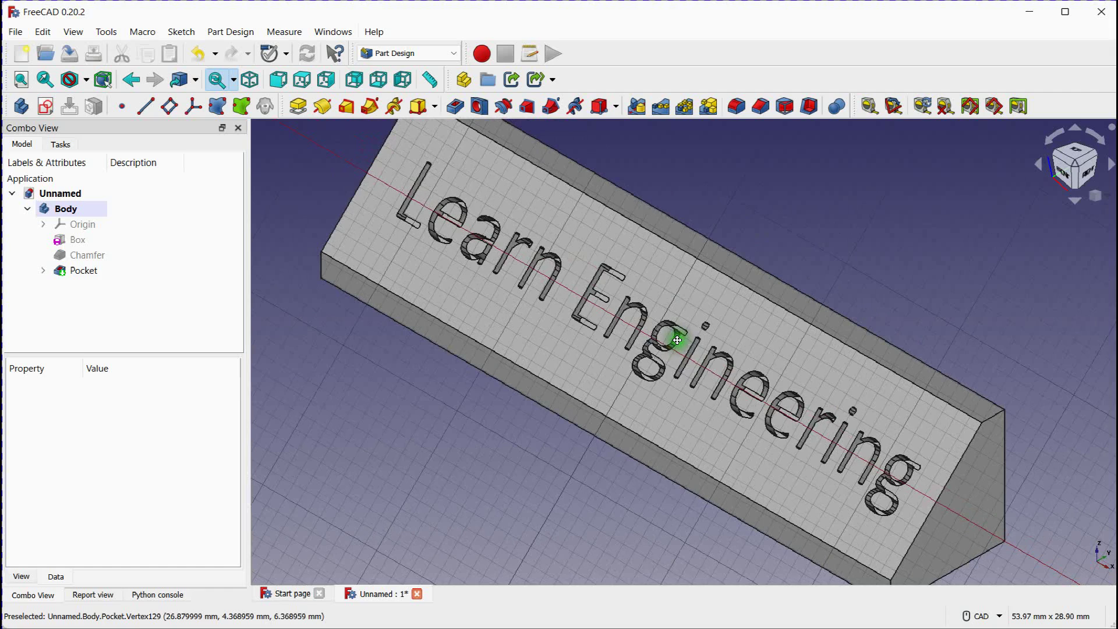
left_click(43, 270)
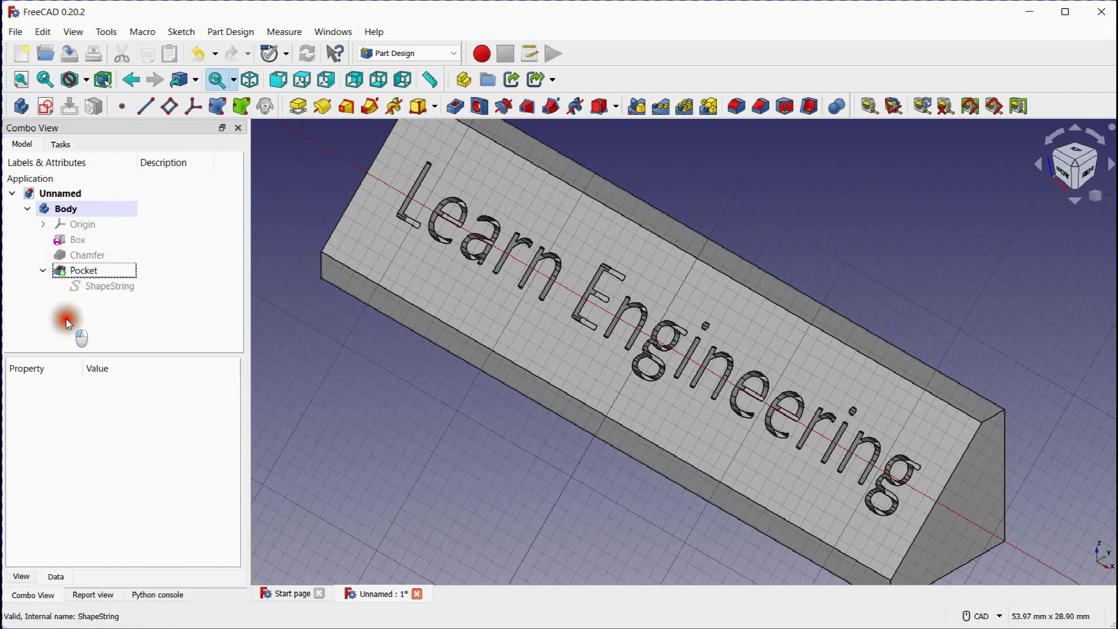
- Switch the Learn Engineering ShapeString font from calibril.ttf to times.ttf in C:\Windows\Fonts
double_click(120, 285)
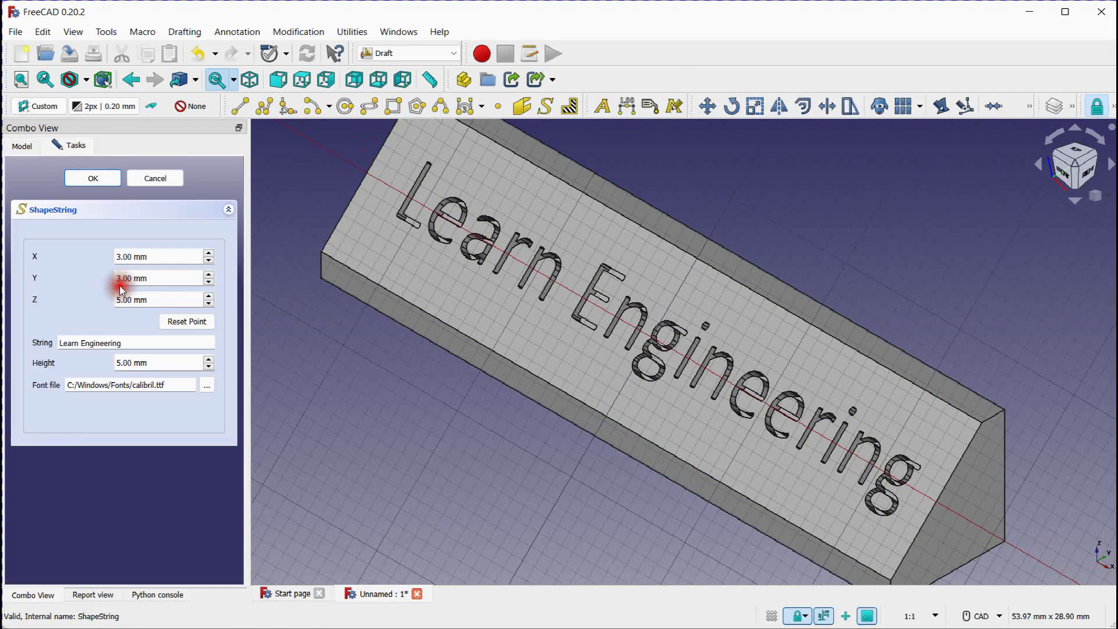
left_click(207, 384)
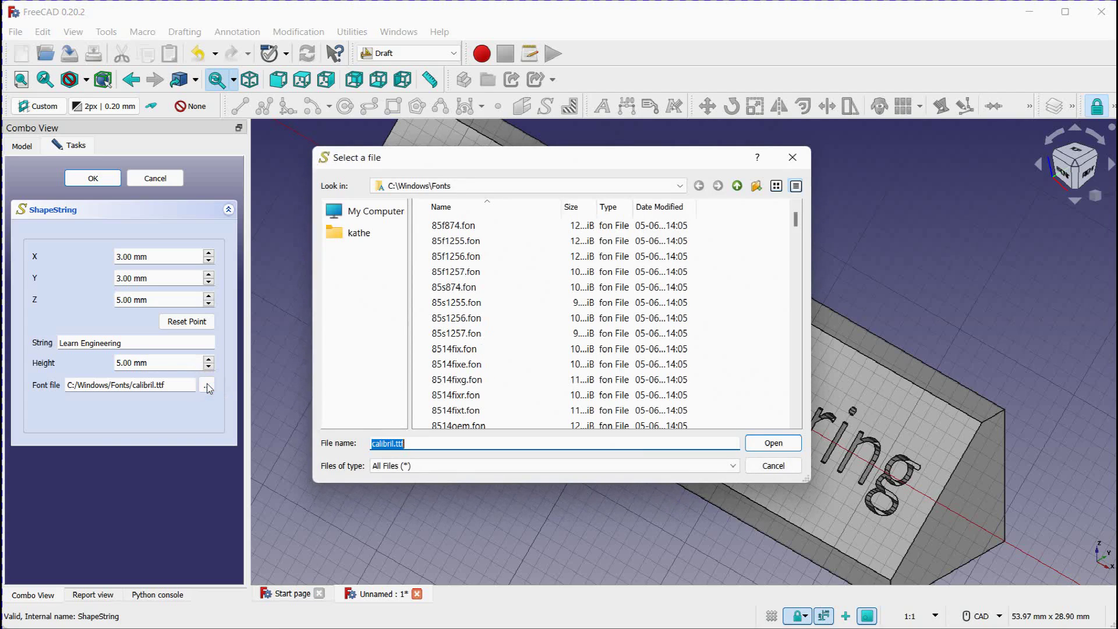
left_click_drag(797, 222, 794, 316)
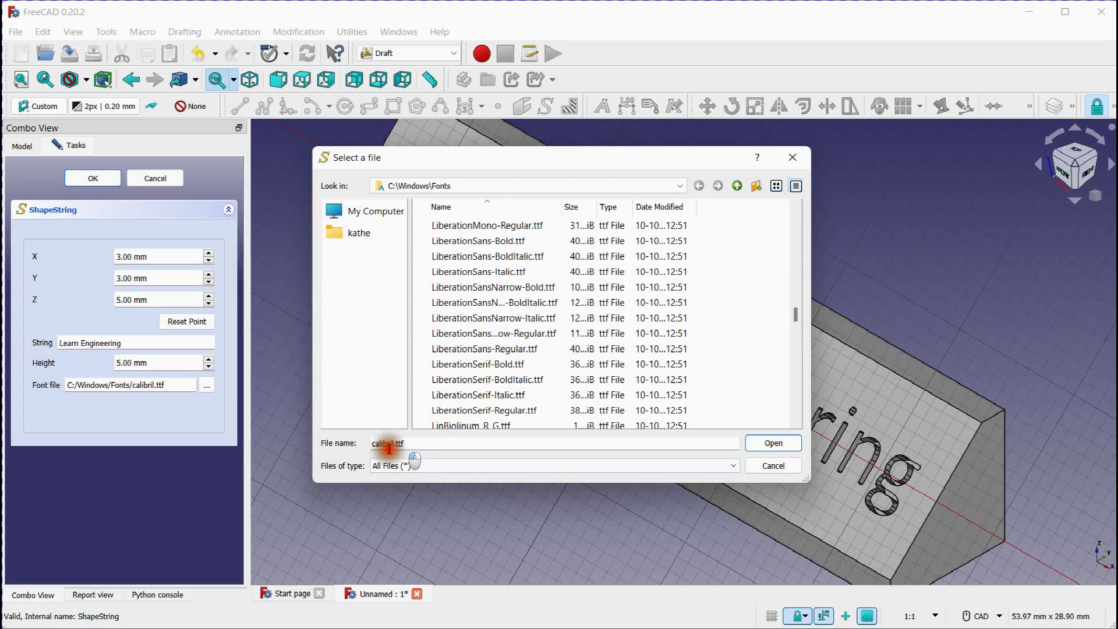
double_click(373, 443)
type("t")
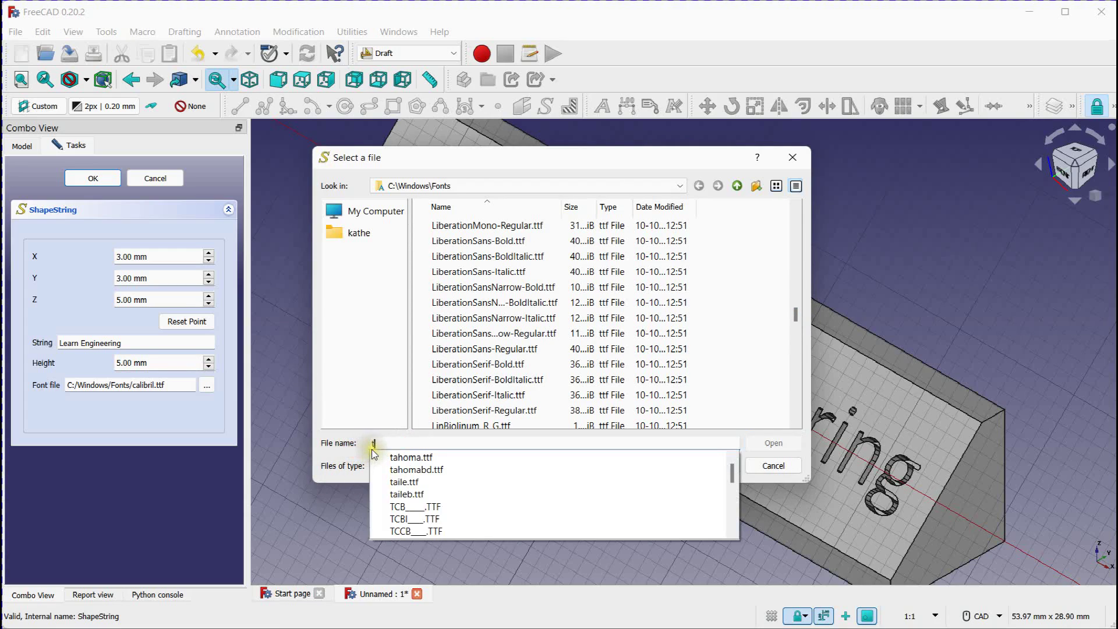
type("im")
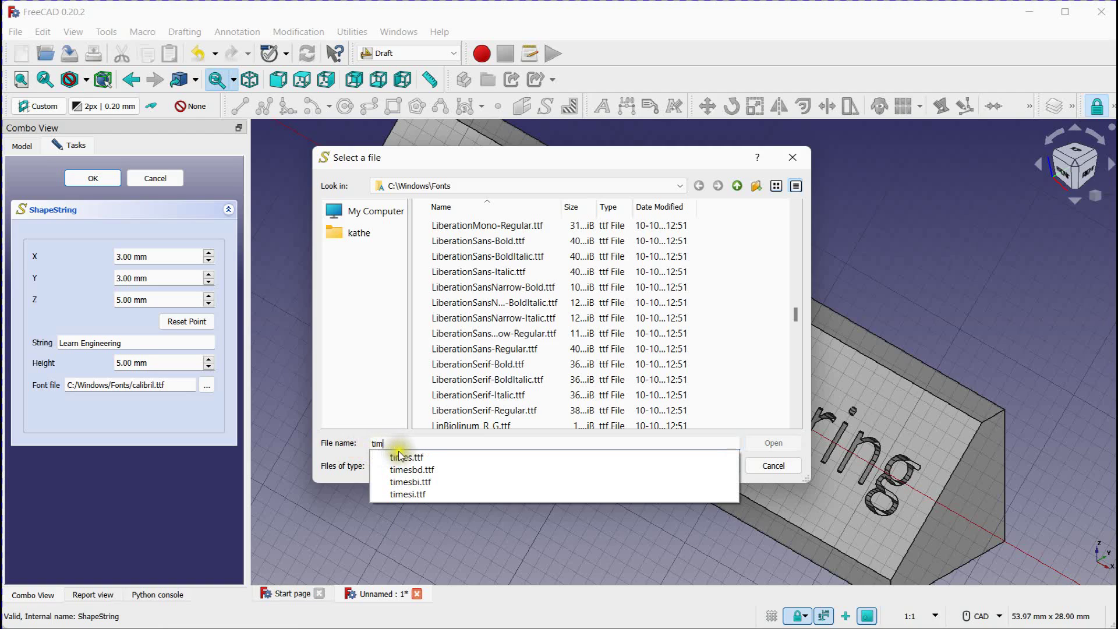
left_click(402, 457)
left_click(774, 444)
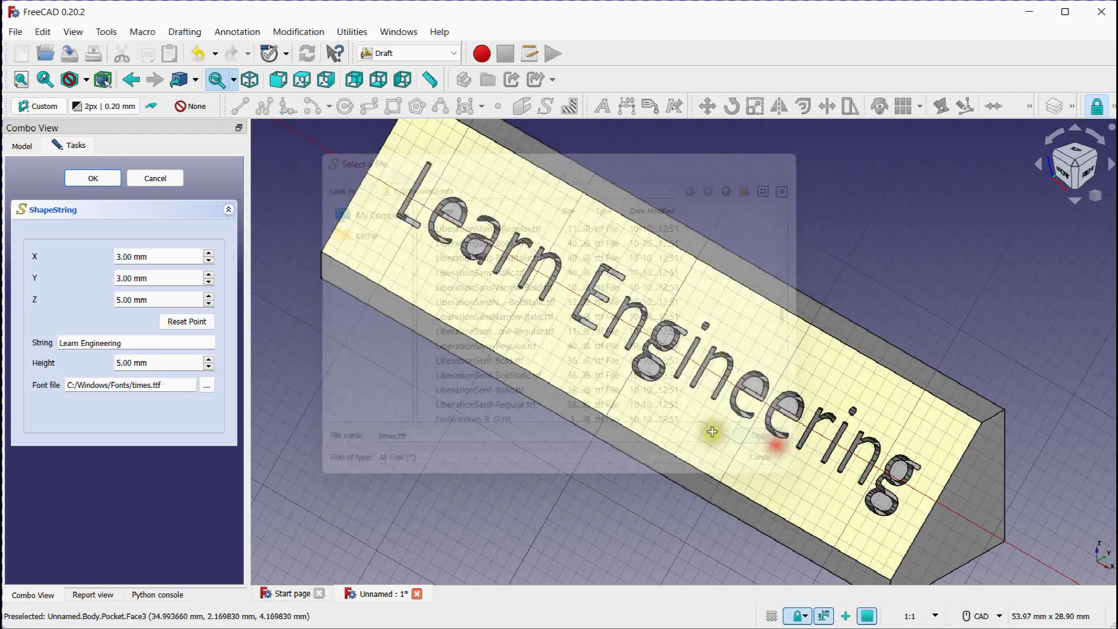
left_click(93, 177)
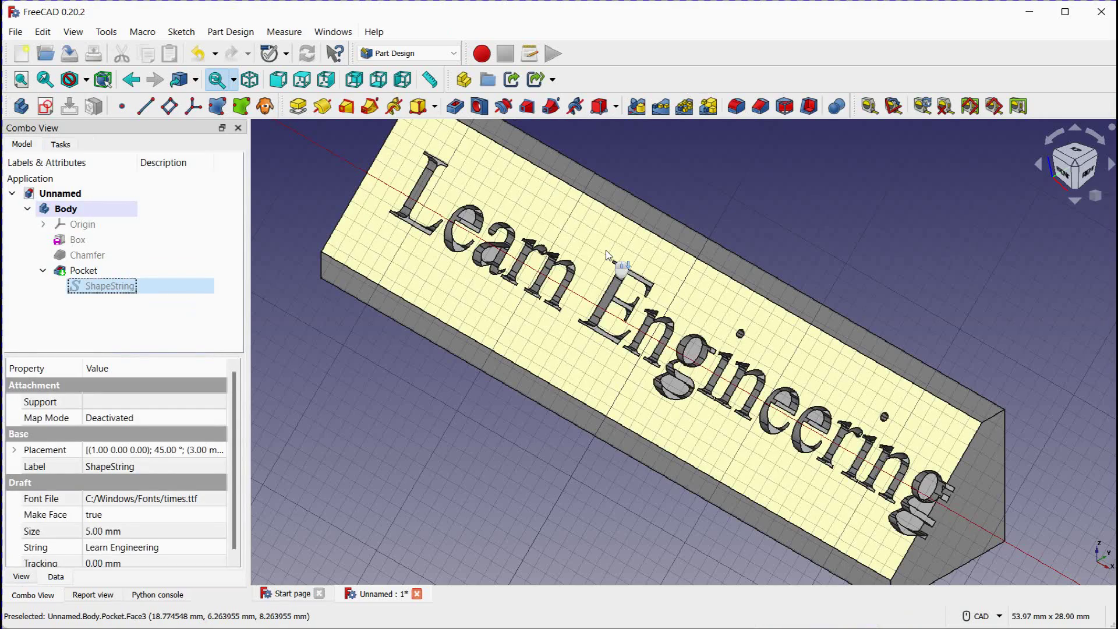
middle_click_drag(606, 250, 500, 182)
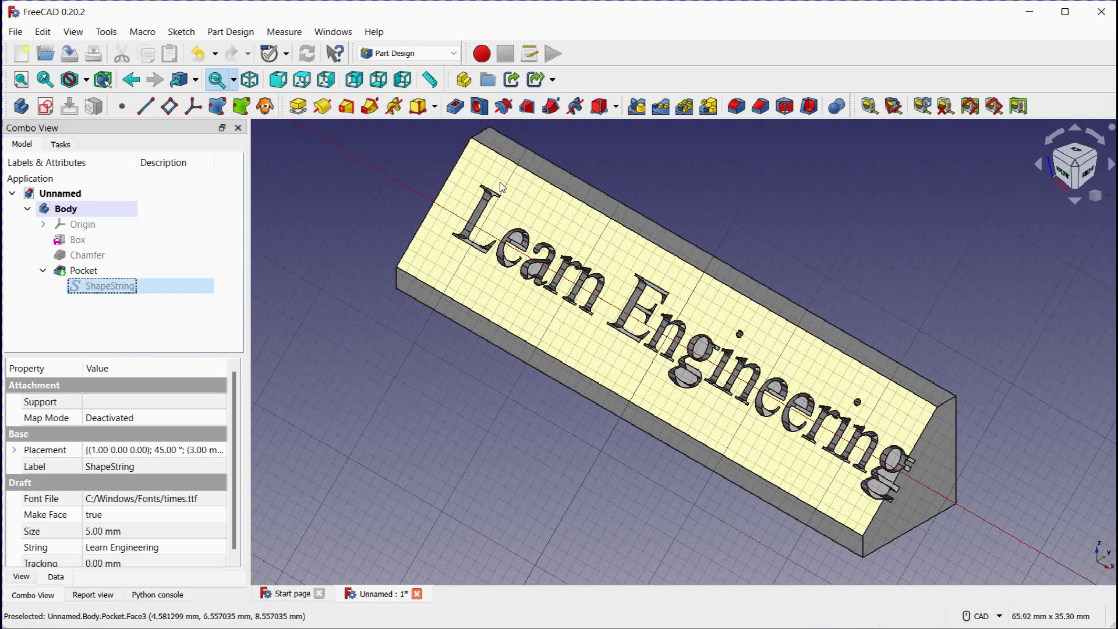
- Increase the Box's Length parameter from 50 mm to 53 mm
left_click(78, 239)
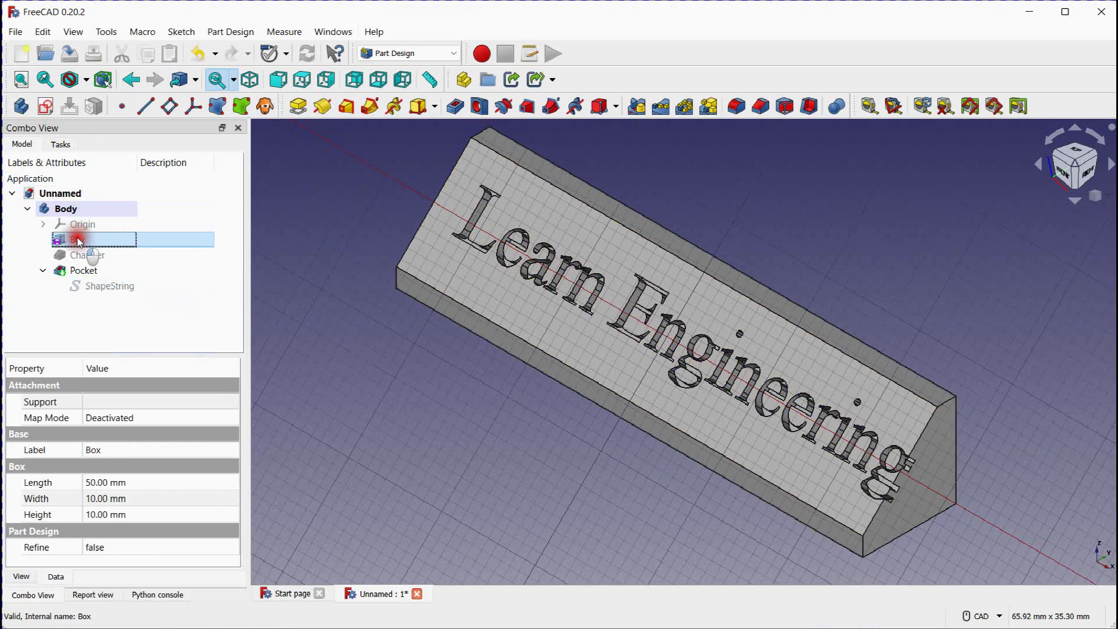
double_click(78, 240)
scroll(159, 238, "up", 1)
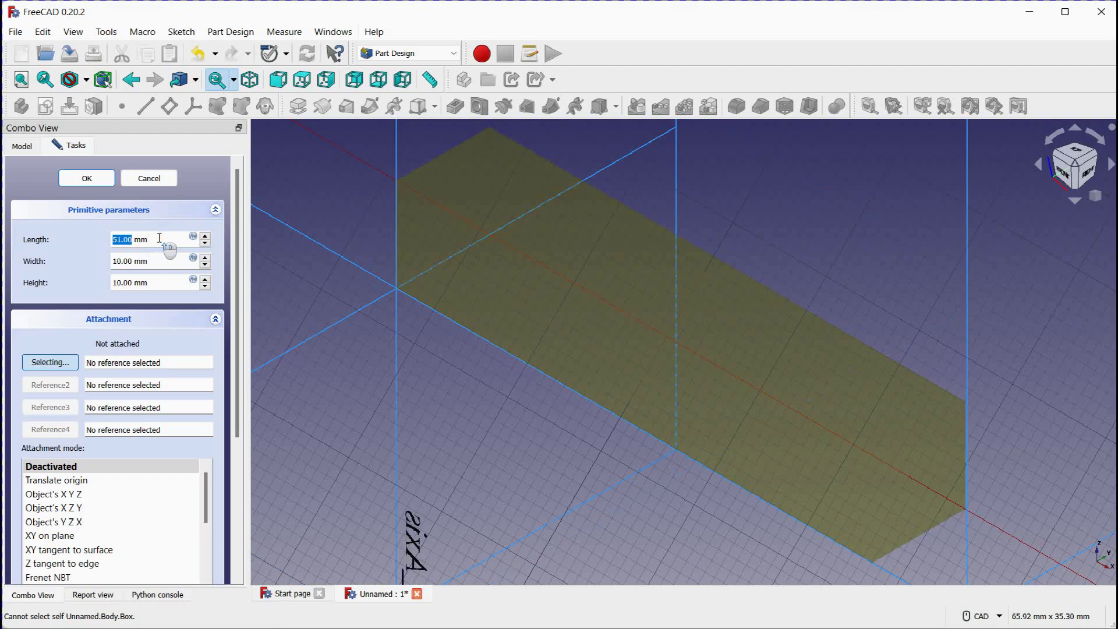
scroll(160, 238, "up", 2)
left_click(87, 179)
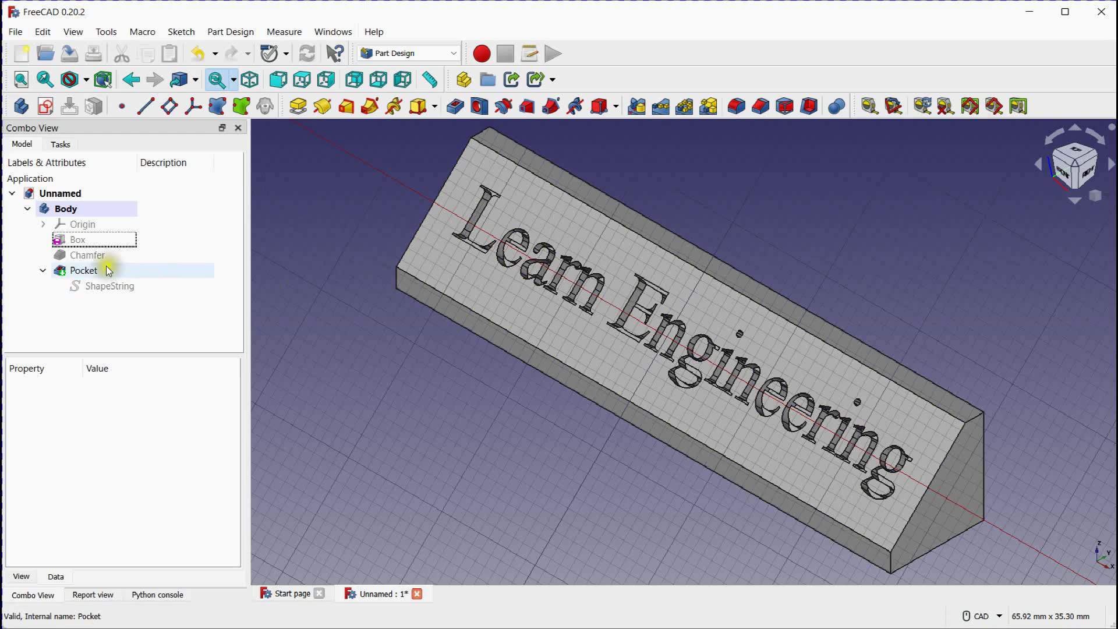
- Delete the Pocket feature and select the Learn Engineering ShapeString
left_click(86, 271)
right_click(87, 272)
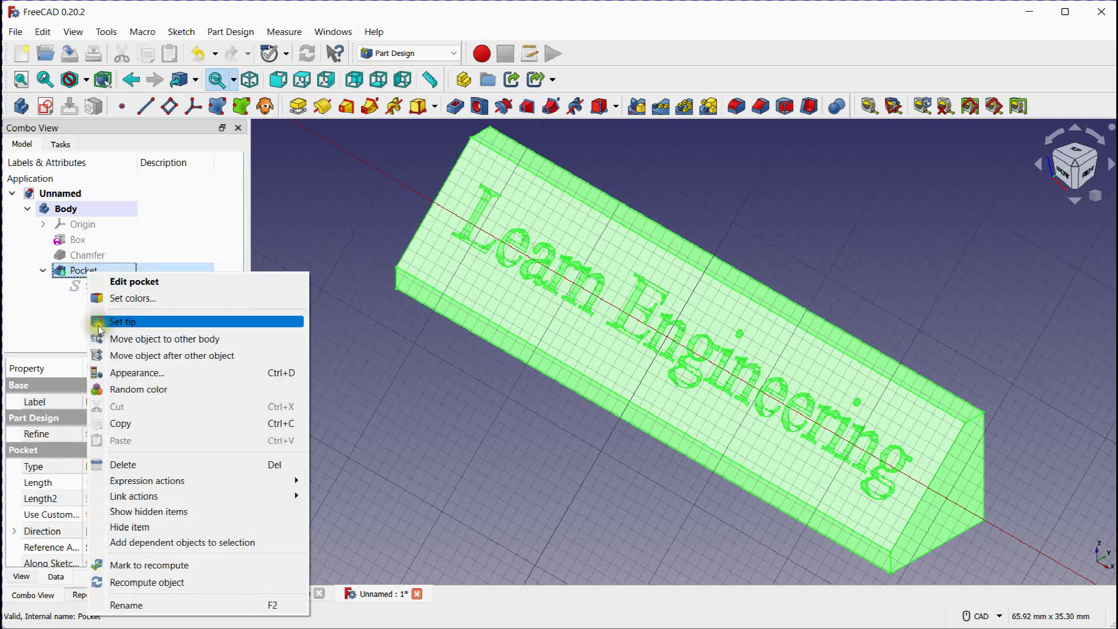
left_click(133, 457)
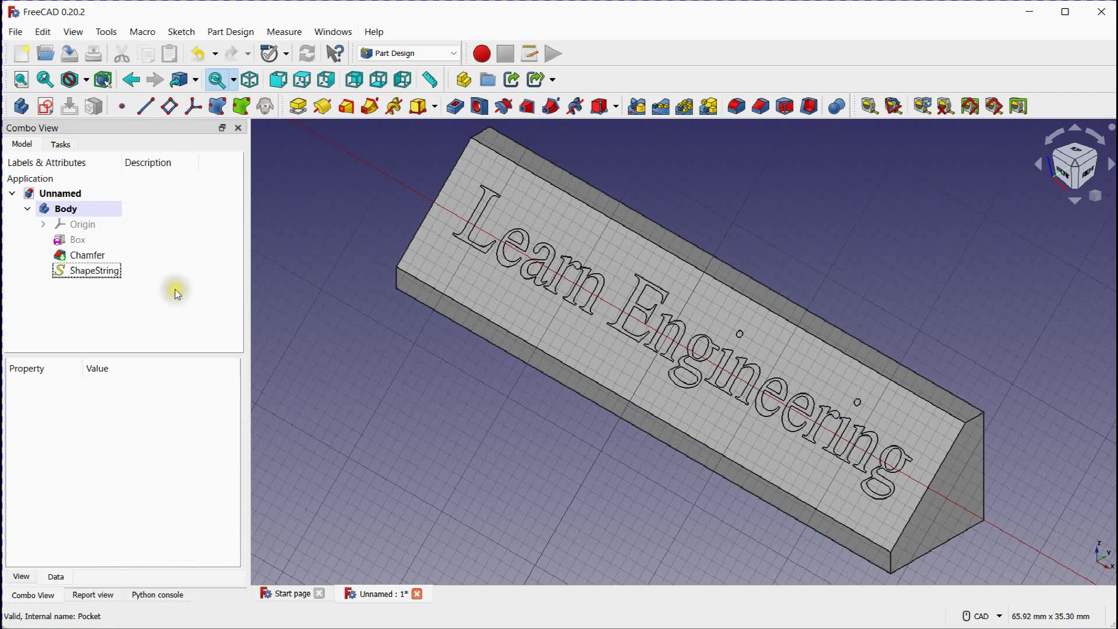
left_click(105, 271)
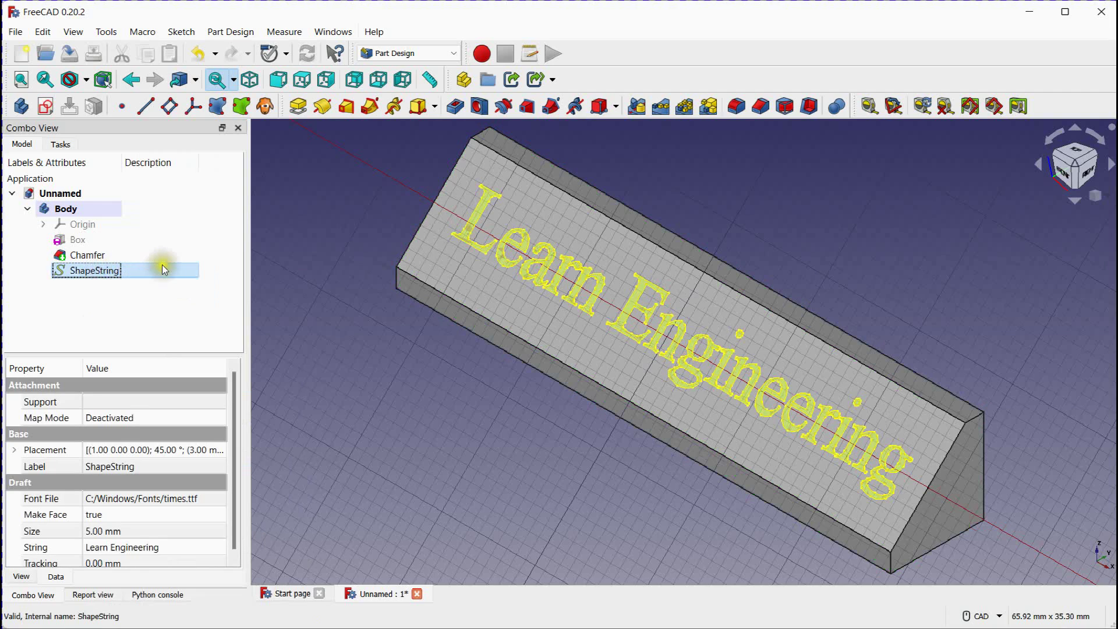
left_click(194, 256, "ctrl")
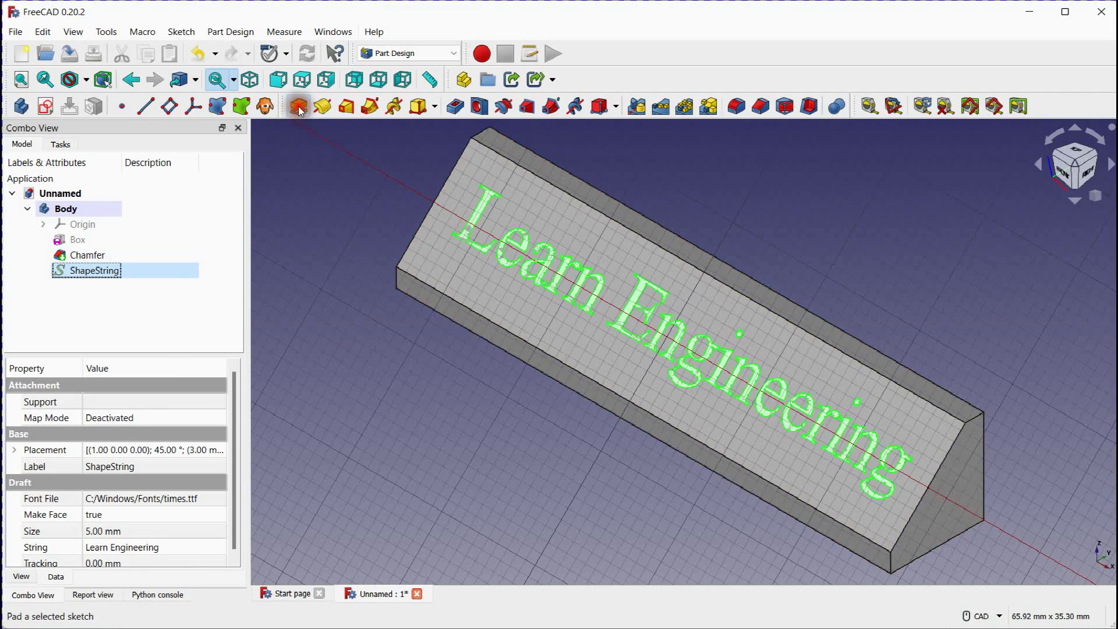
- Pad the selected ShapeString text 1 mm out of the wedge's sloped face
left_click(297, 107)
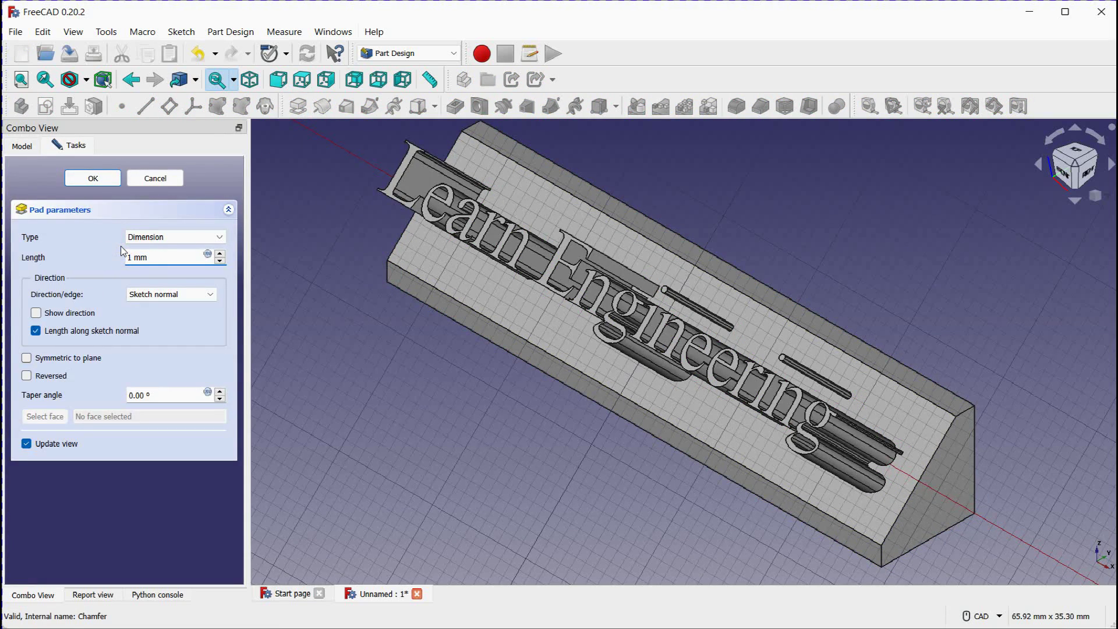
left_click(108, 181)
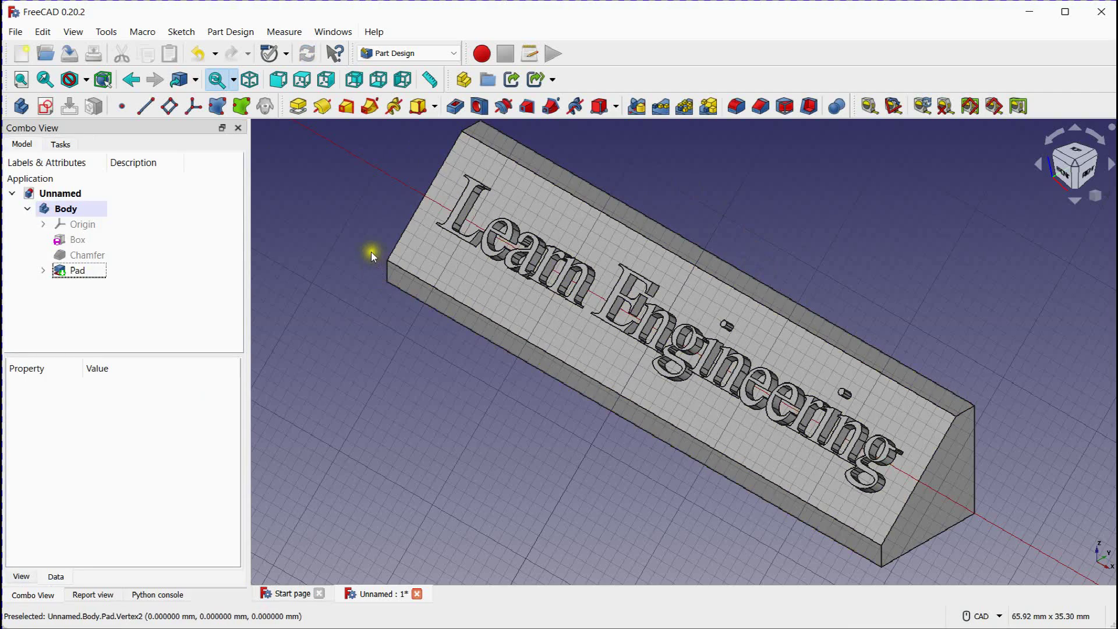
mouse_move(371, 251)
middle_mouse_down()
mouse_move(370, 273)
mouse_move(370, 263)
middle_mouse_up()
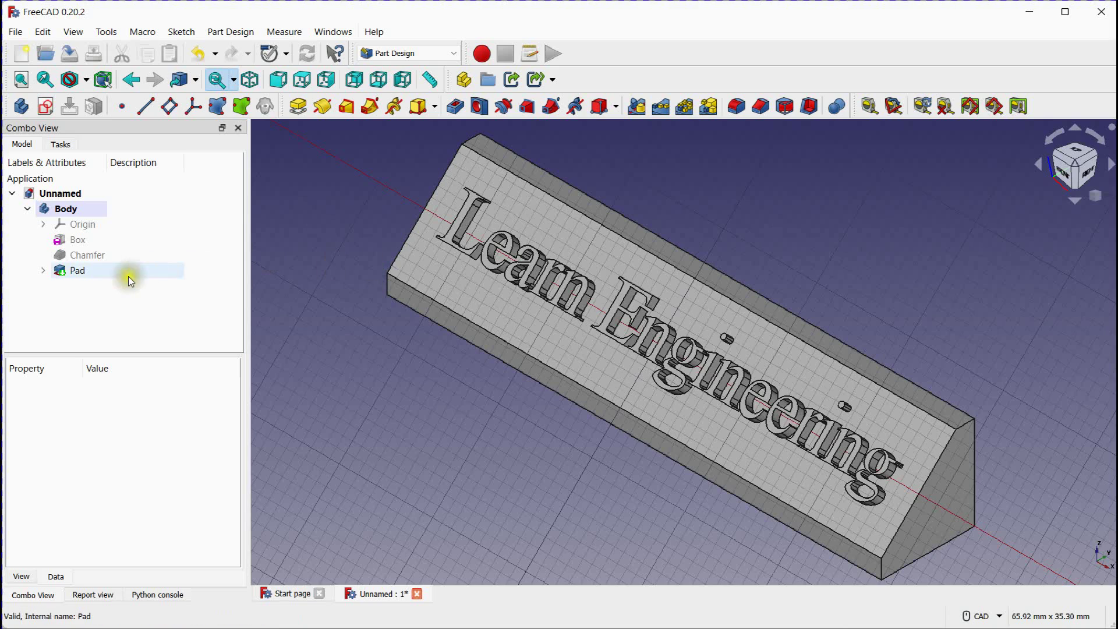
- Export the Pad to the Desktop as an STL mesh named Font
left_click(90, 271)
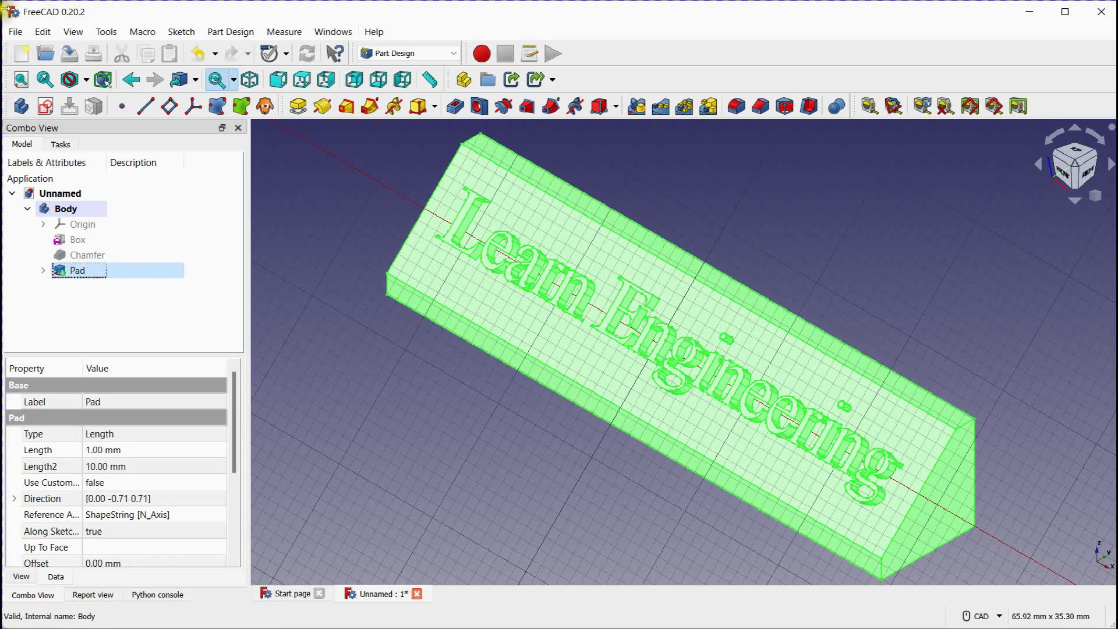
left_click(15, 31)
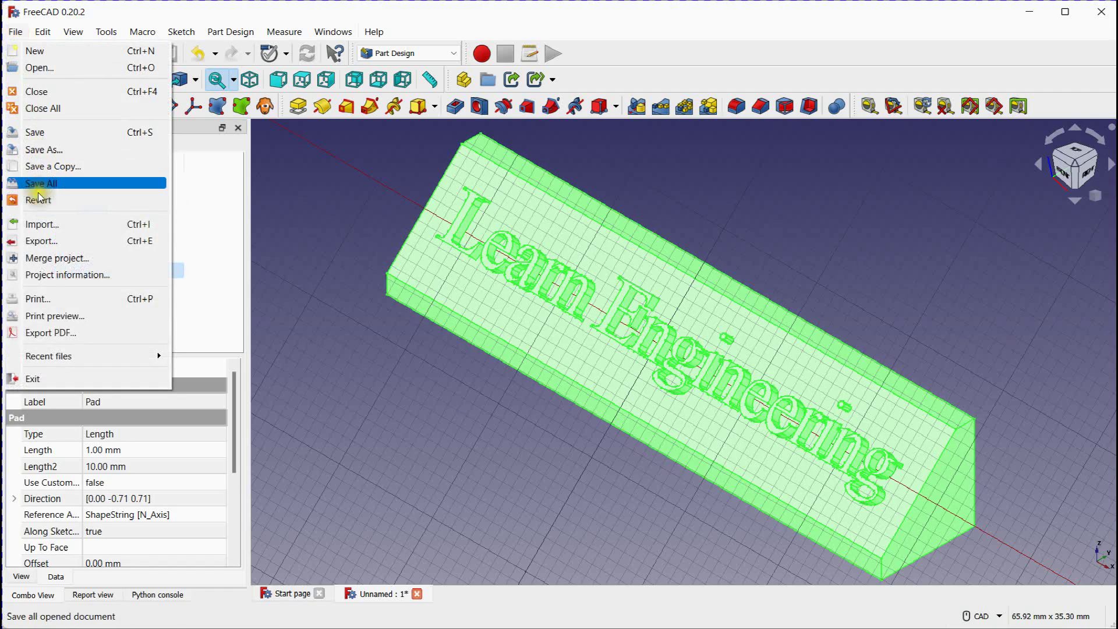
left_click(44, 241)
type("Font")
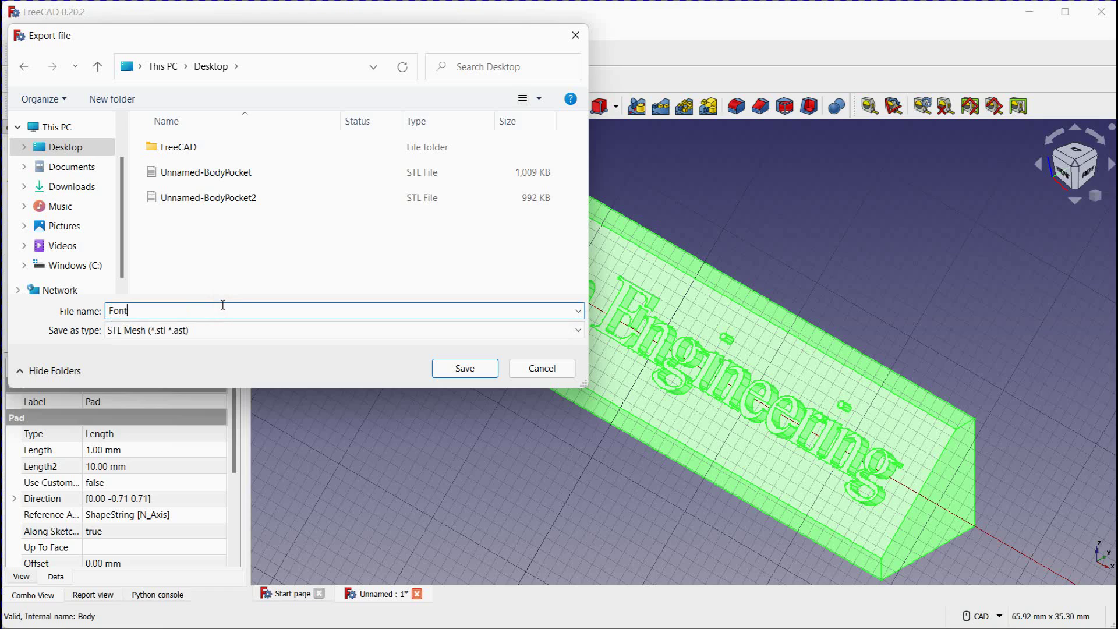
key("Return")
left_click(222, 305)
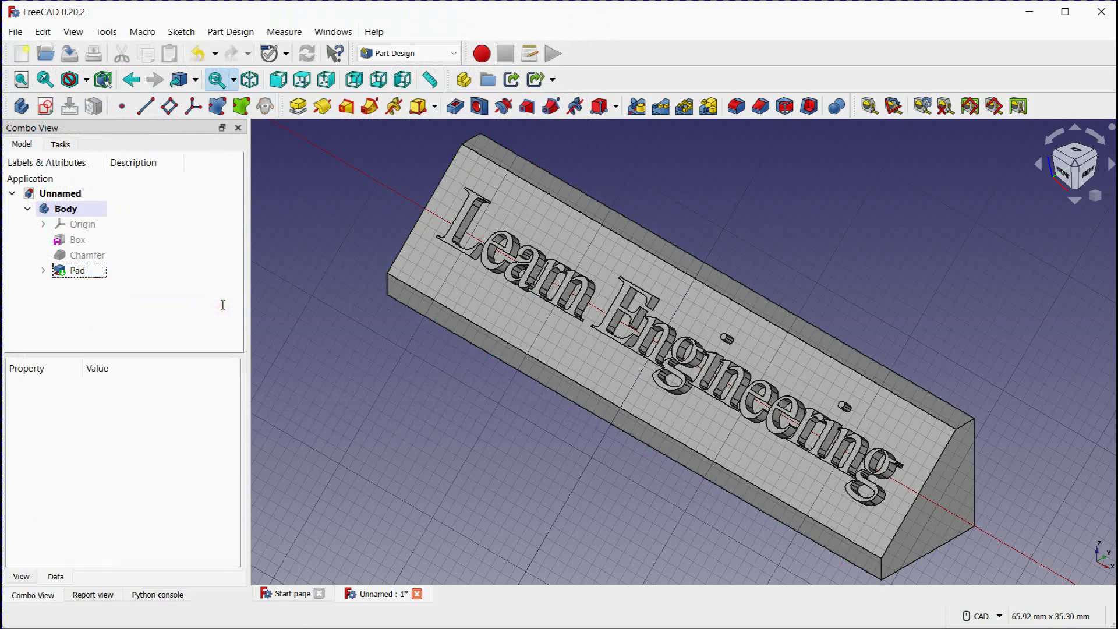
scroll(565, 241, "down", 3)
scroll(569, 239, "up", 3)
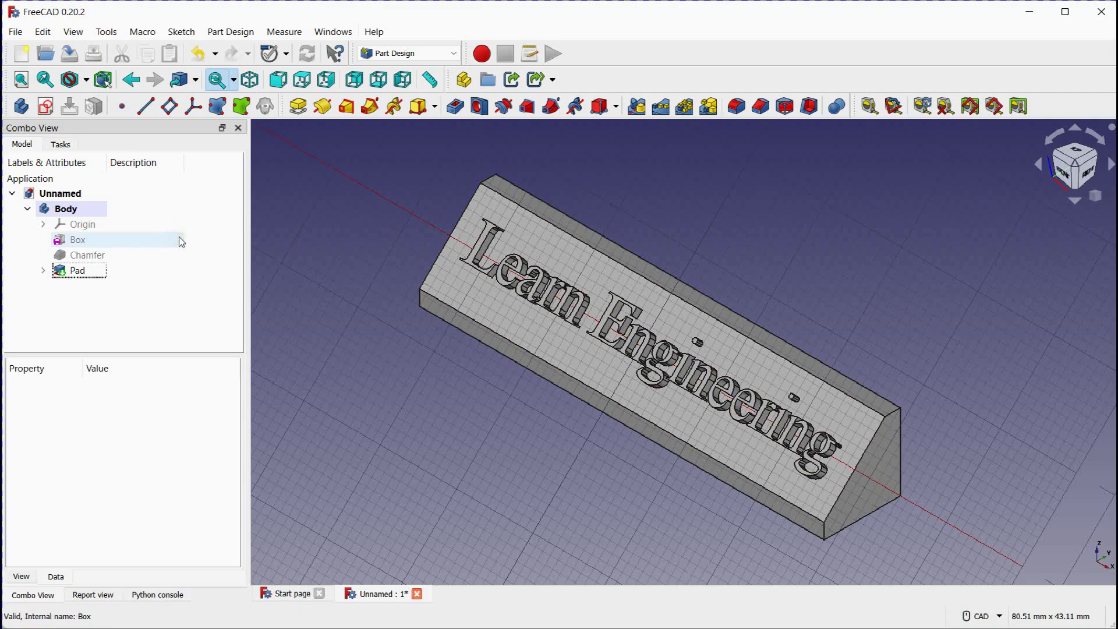
- Import the Font.stl mesh into the document
left_click(16, 31)
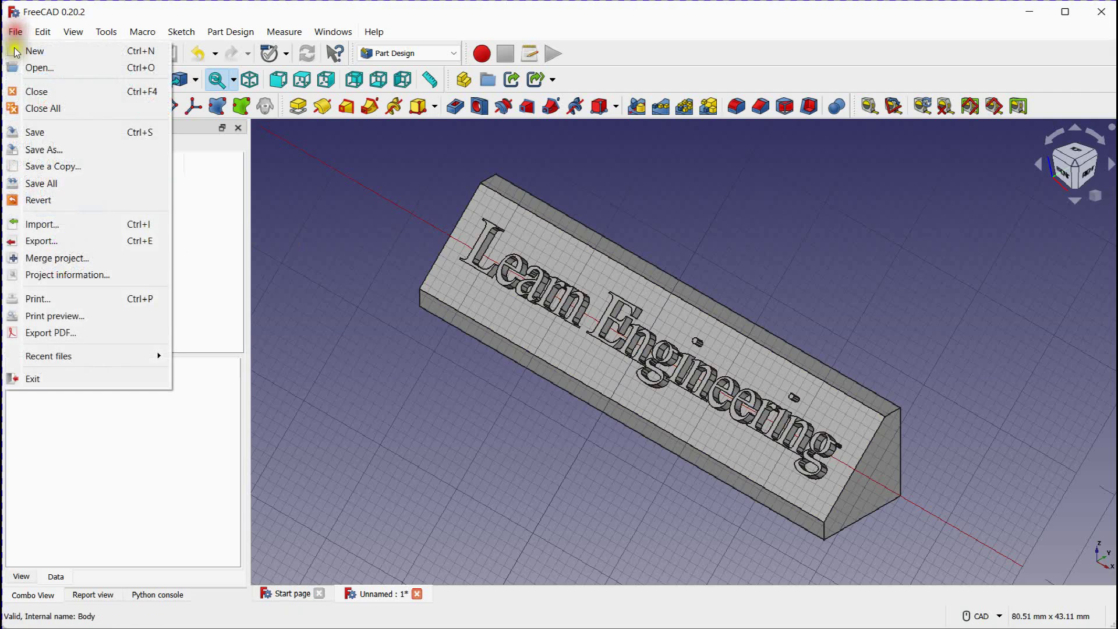
left_click(42, 225)
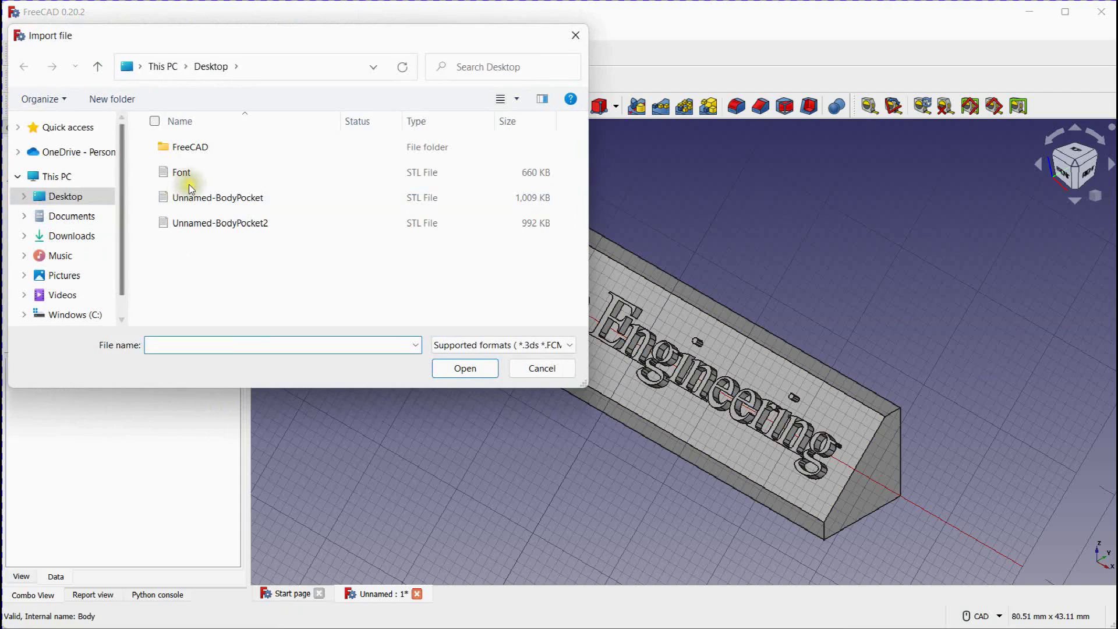
left_click(189, 173)
- Set the Font mesh's Placement position y to 25 mm, beside the original block
left_click(63, 286)
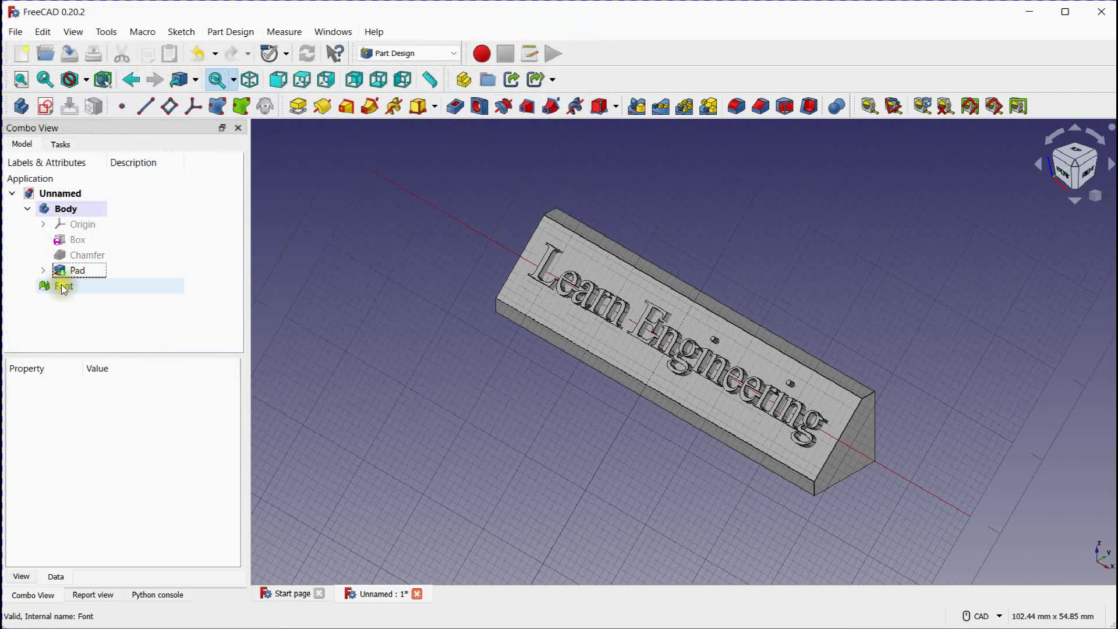
left_click(14, 417)
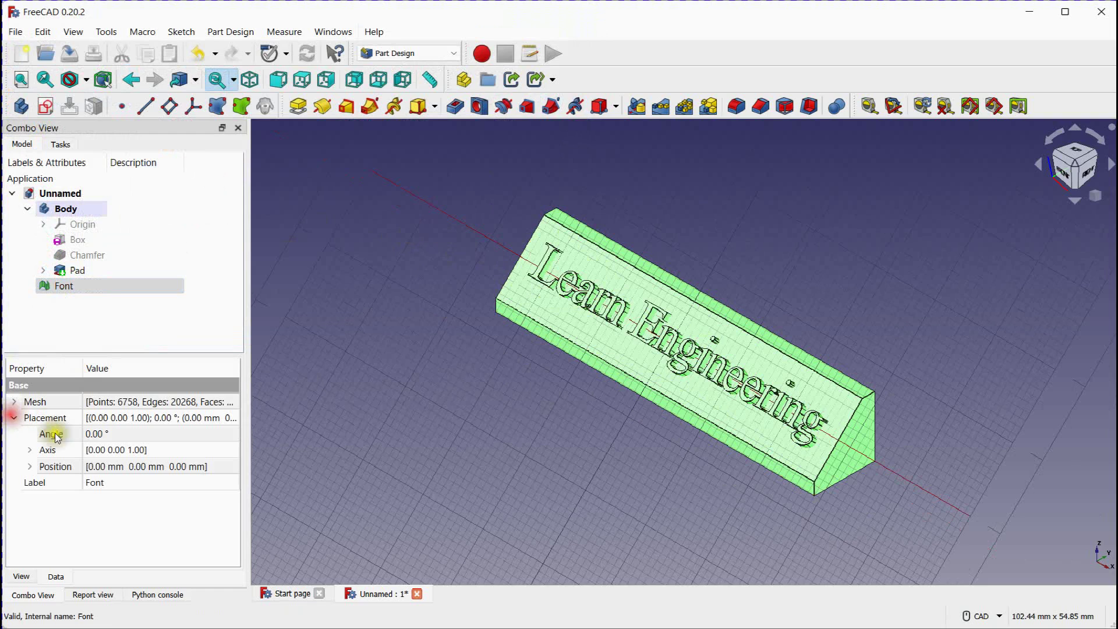
left_click(29, 465)
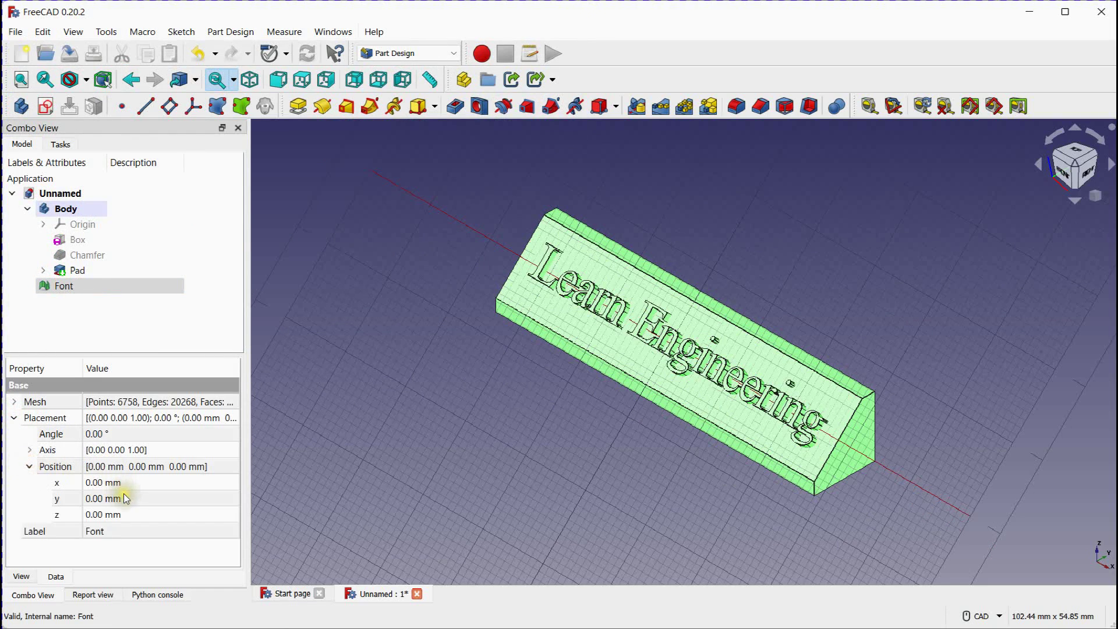
left_click(126, 499)
scroll(125, 495, "up", 20)
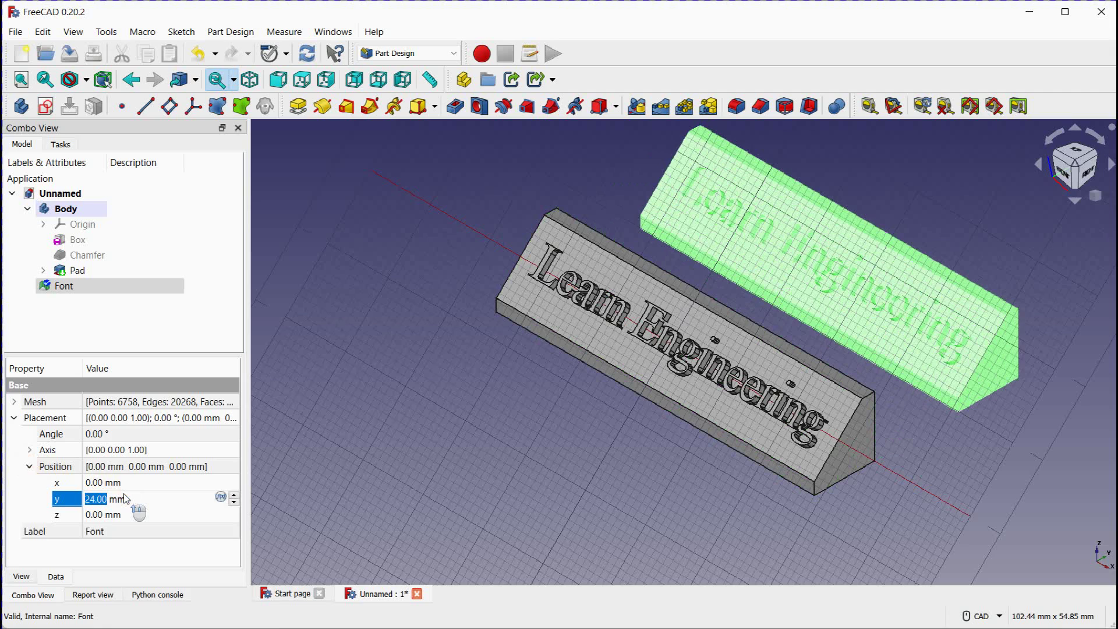
scroll(125, 496, "up", 3)
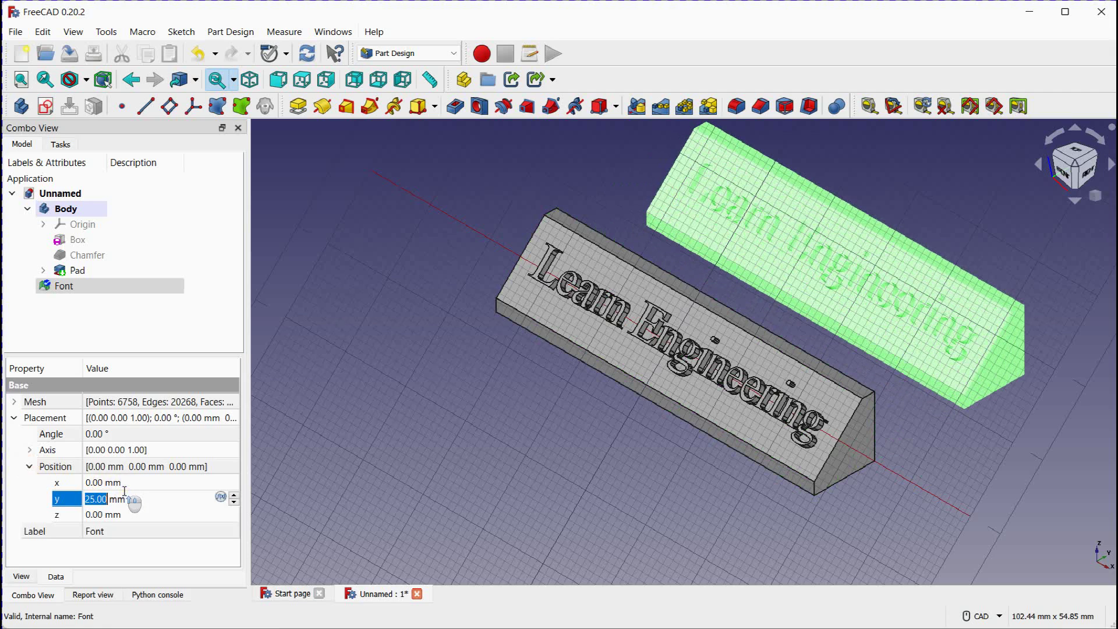
left_click(1023, 473)
middle_click_drag(1022, 474, 887, 498)
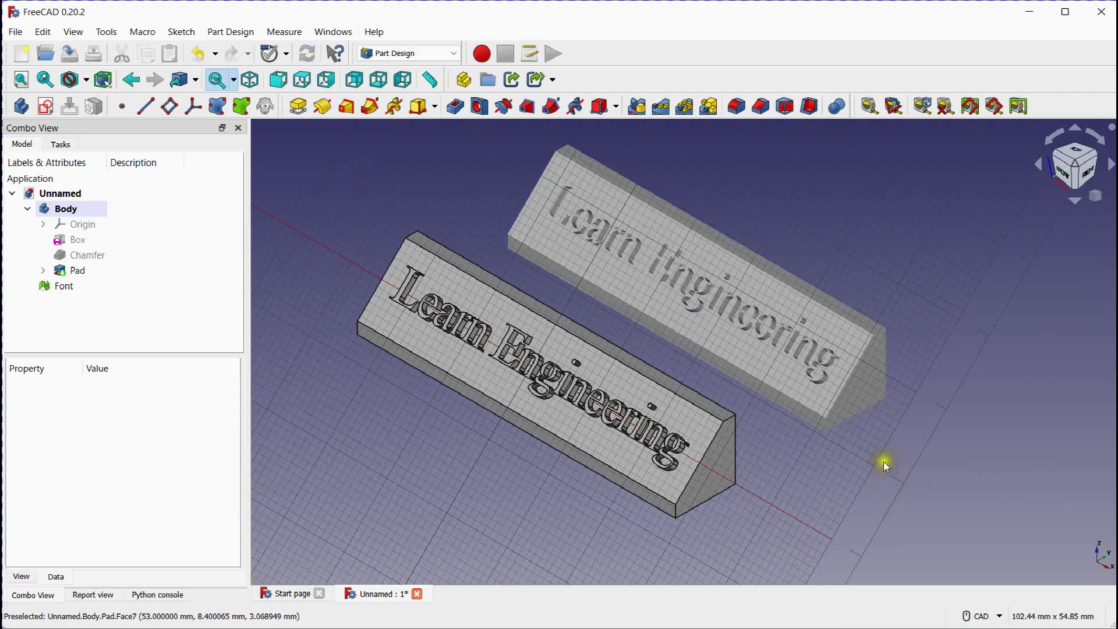
- Give the Pad block red edge lines in its Appearance settings
scroll(761, 292, "up", 5)
scroll(666, 305, "down", 6)
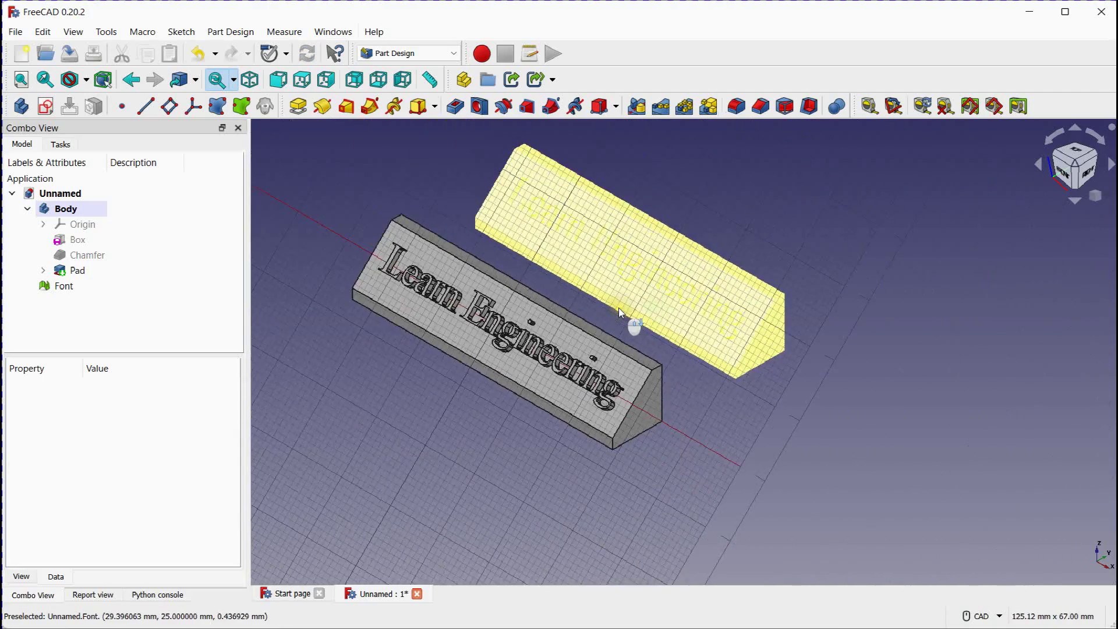
left_click(602, 356)
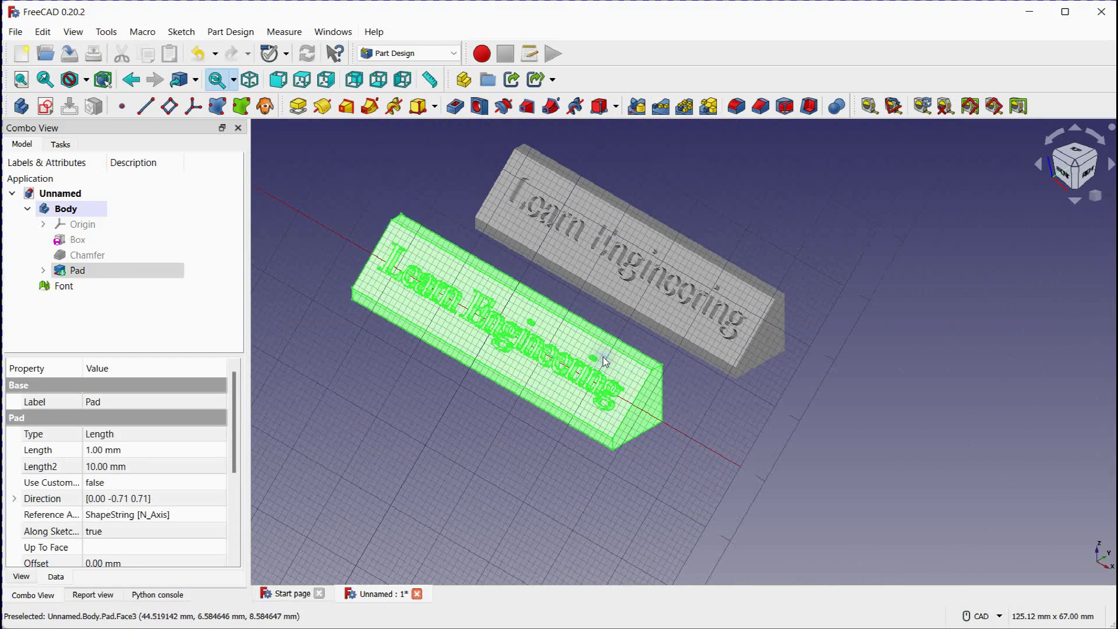
right_click(603, 356)
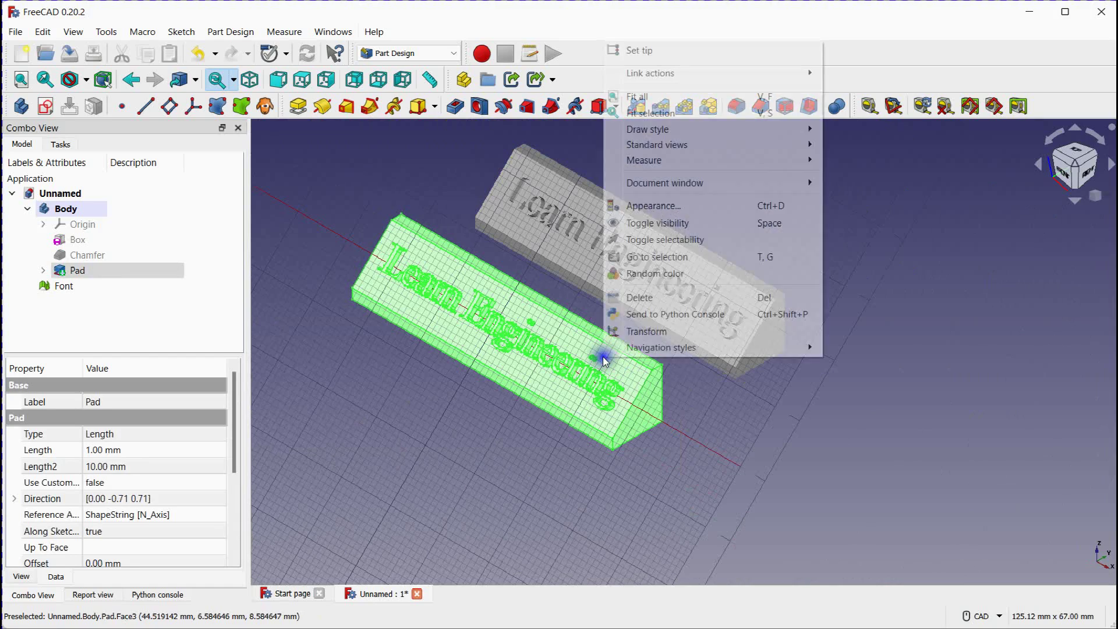
left_click(655, 209)
left_click(183, 337)
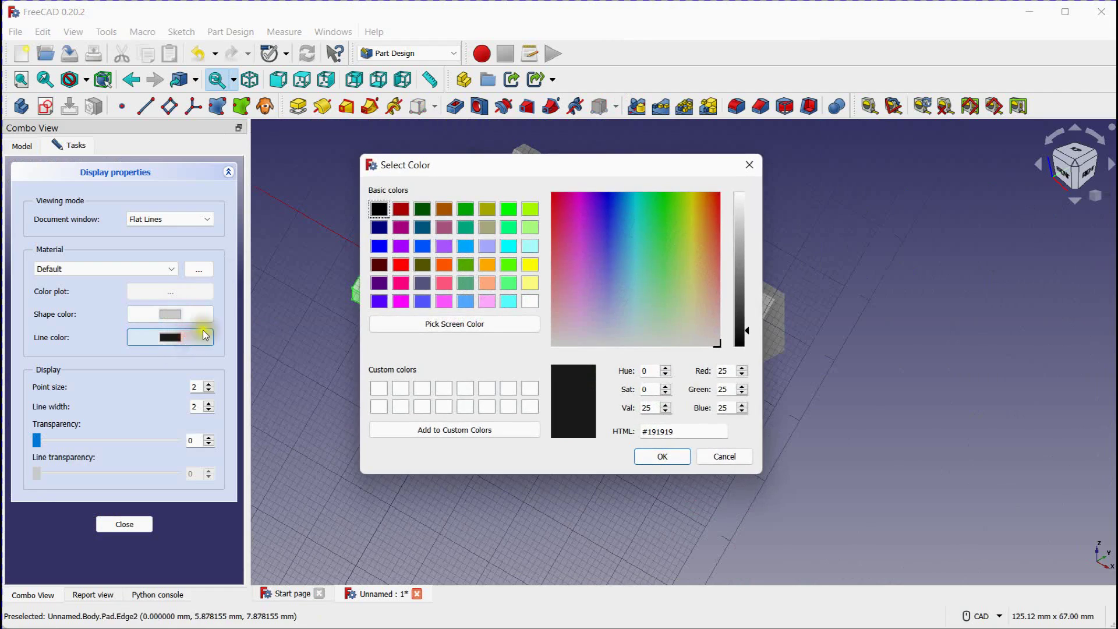
left_click(401, 264)
left_click(661, 458)
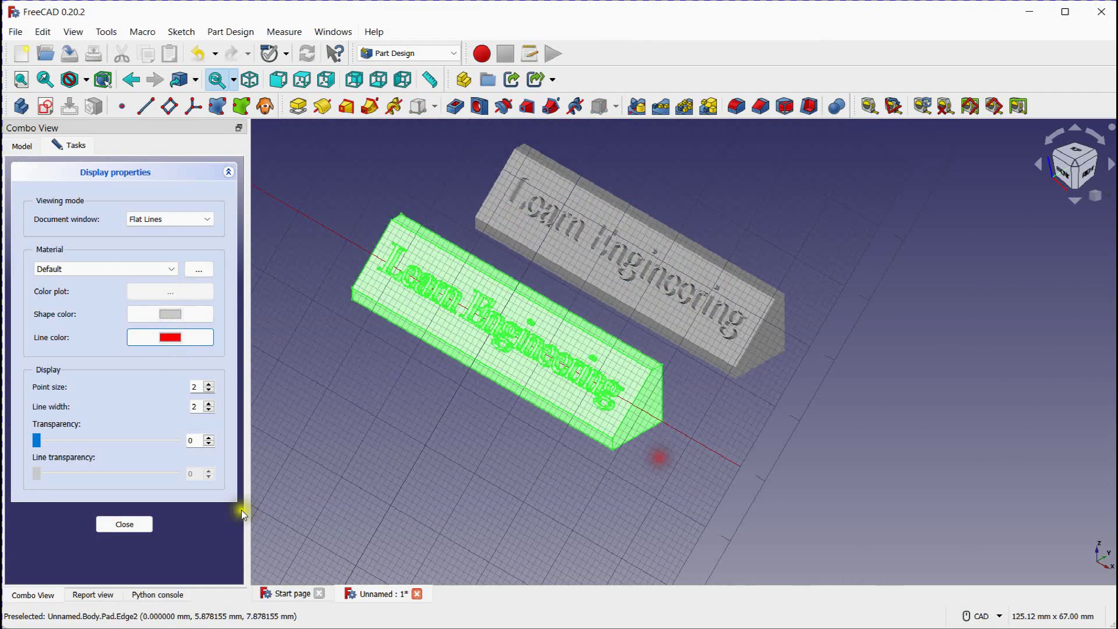
left_click(124, 524)
- Set the Pad block's shape colour to yellow
left_click(928, 434)
scroll(452, 243, "up", 2)
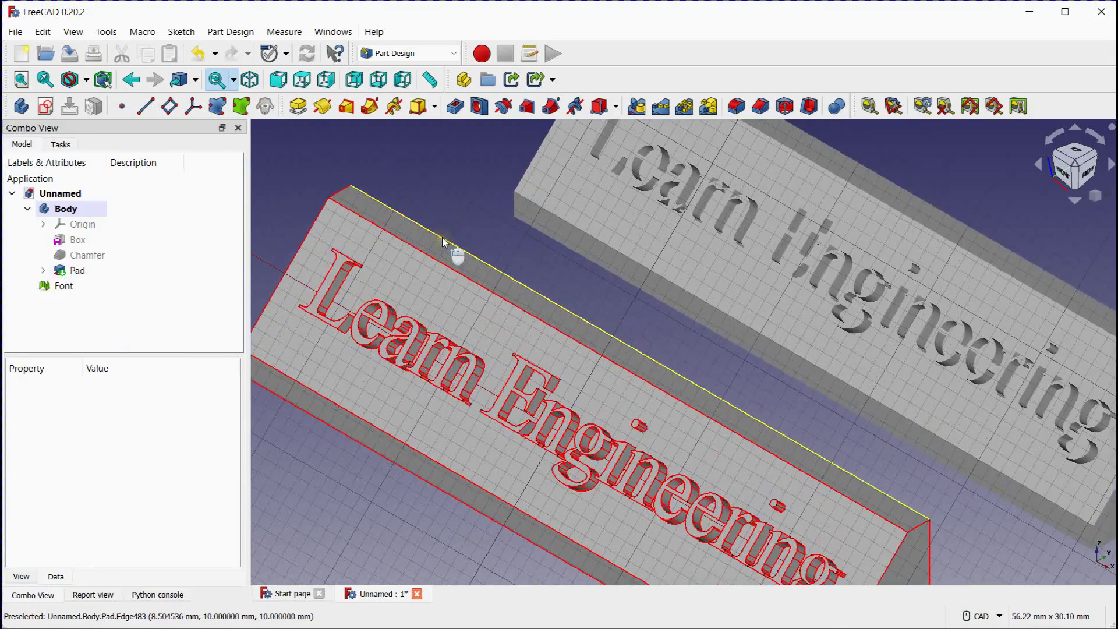
scroll(499, 262, "down", 2)
scroll(903, 499, "up", 3)
scroll(907, 494, "down", 2)
scroll(907, 494, "up", 4)
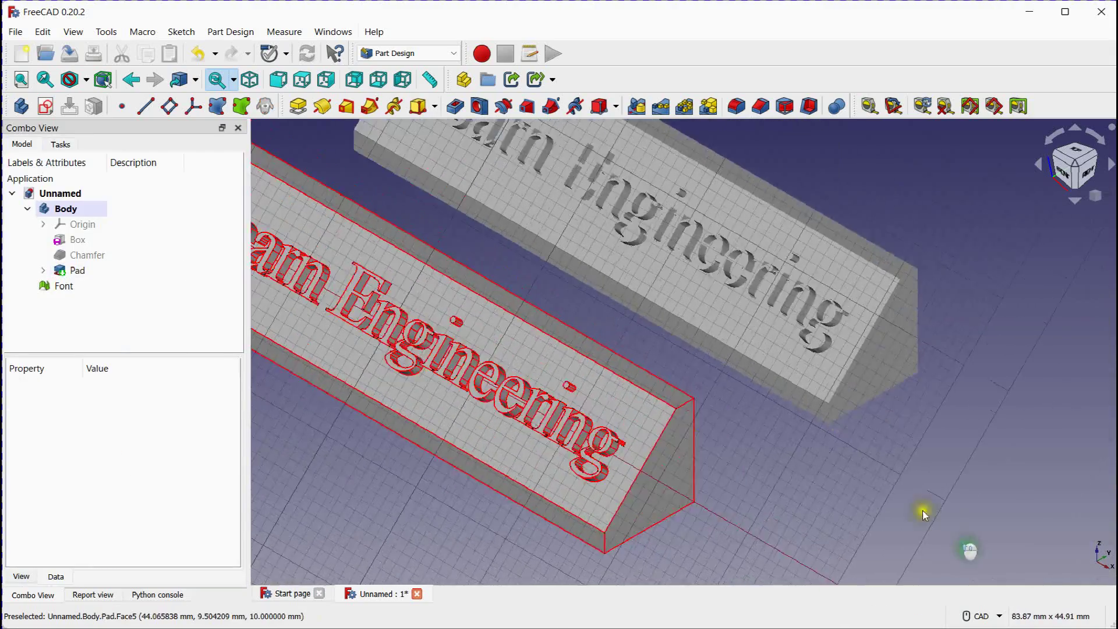
left_click(539, 400)
right_click(539, 400)
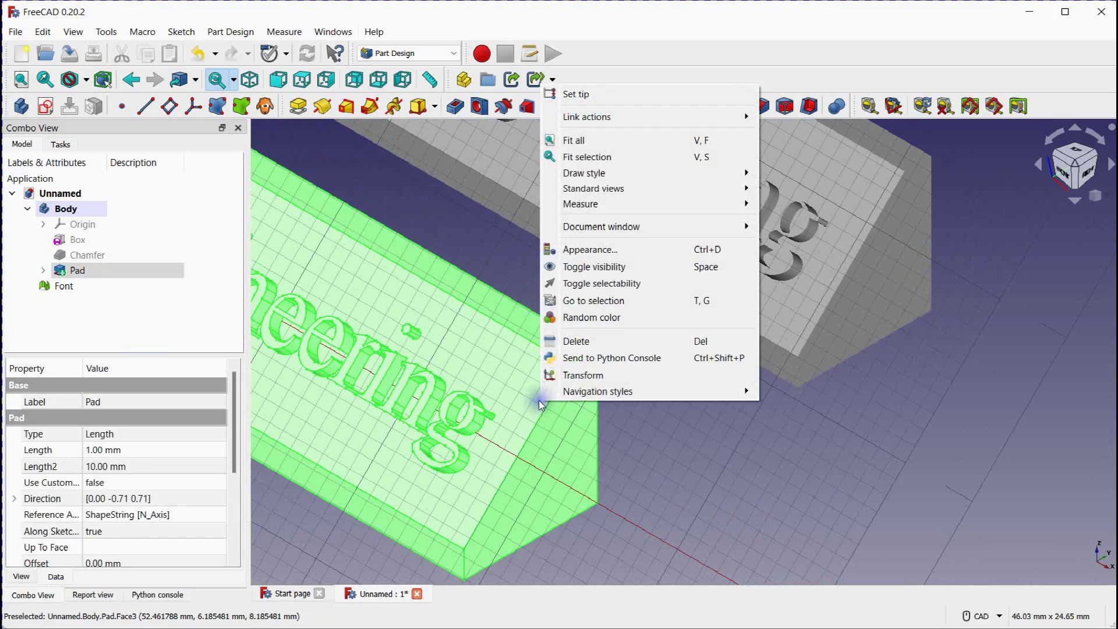
left_click(575, 255)
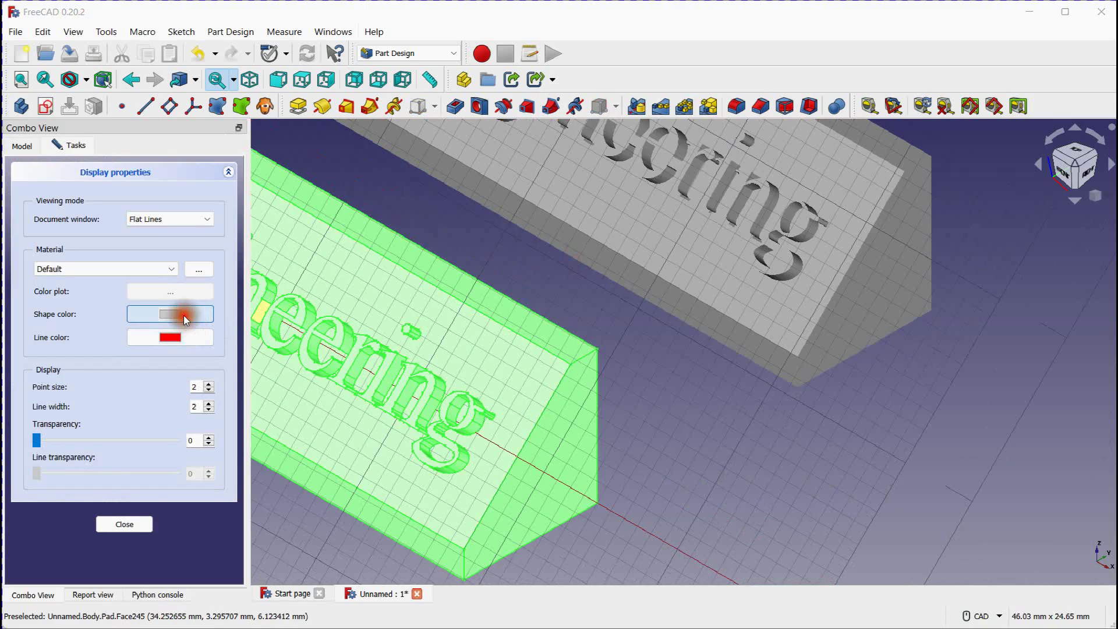
left_click(183, 316)
left_click(527, 264)
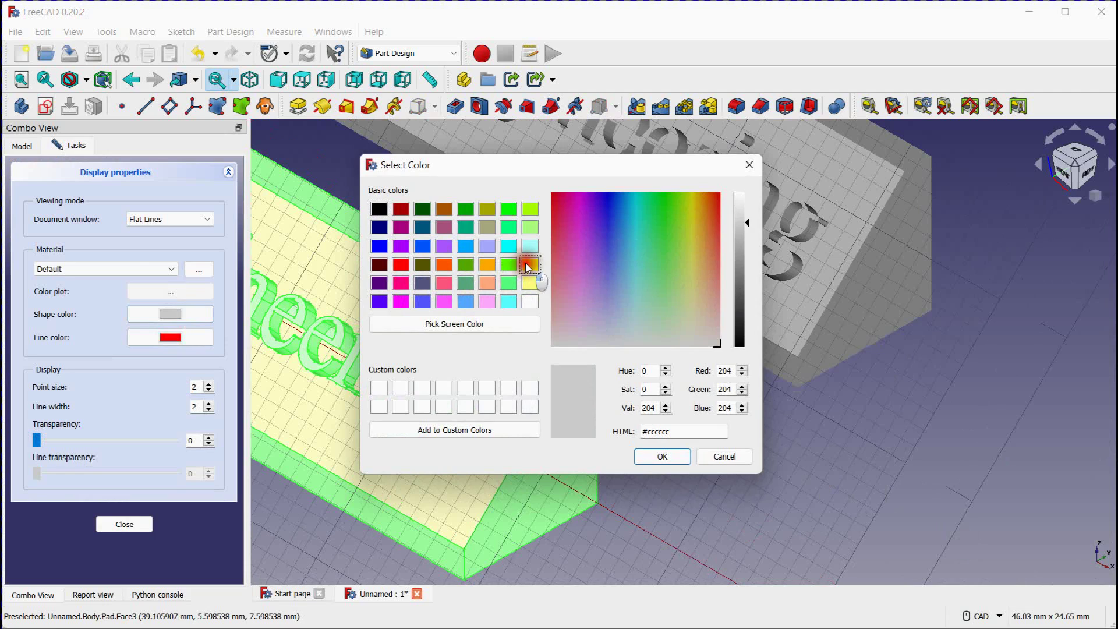
left_click(662, 456)
left_click(146, 520)
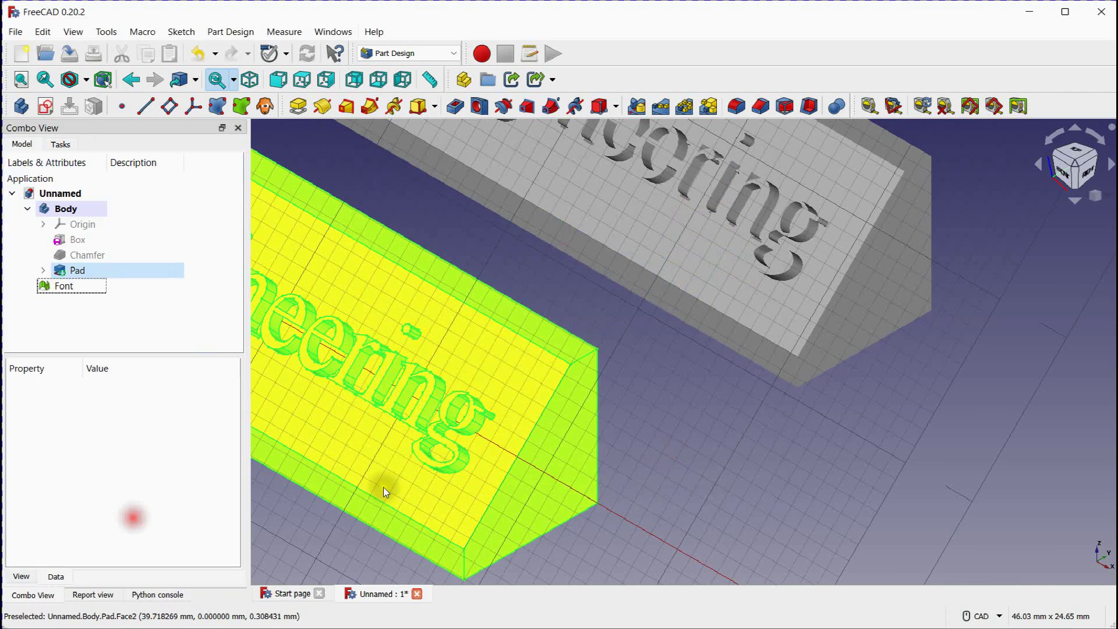
middle_click_drag(1006, 402, 414, 294)
scroll(414, 295, "up", 3)
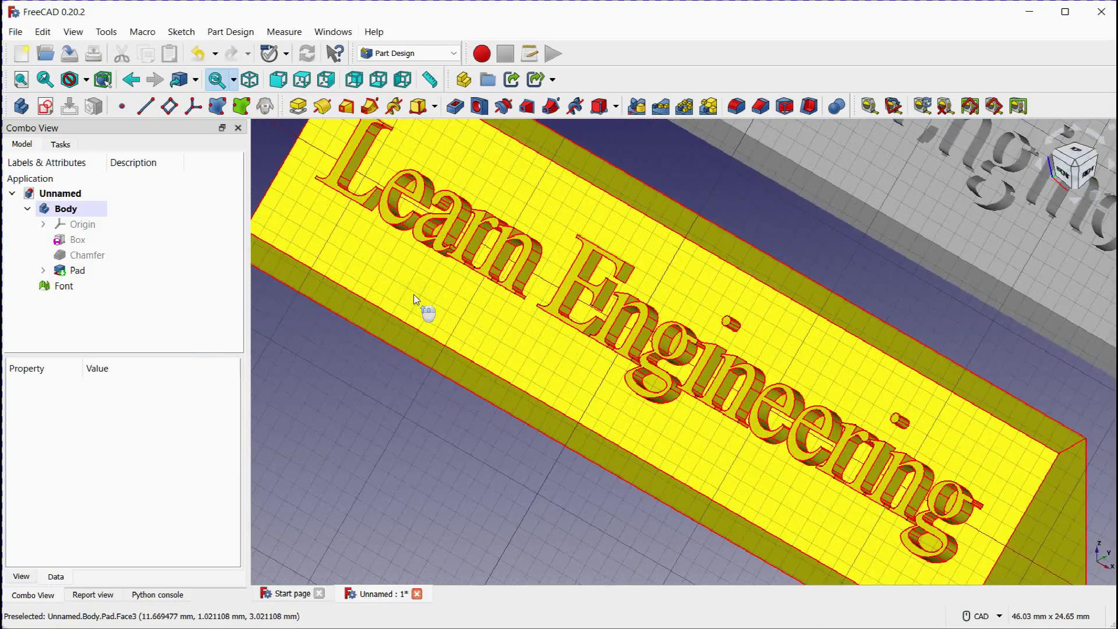